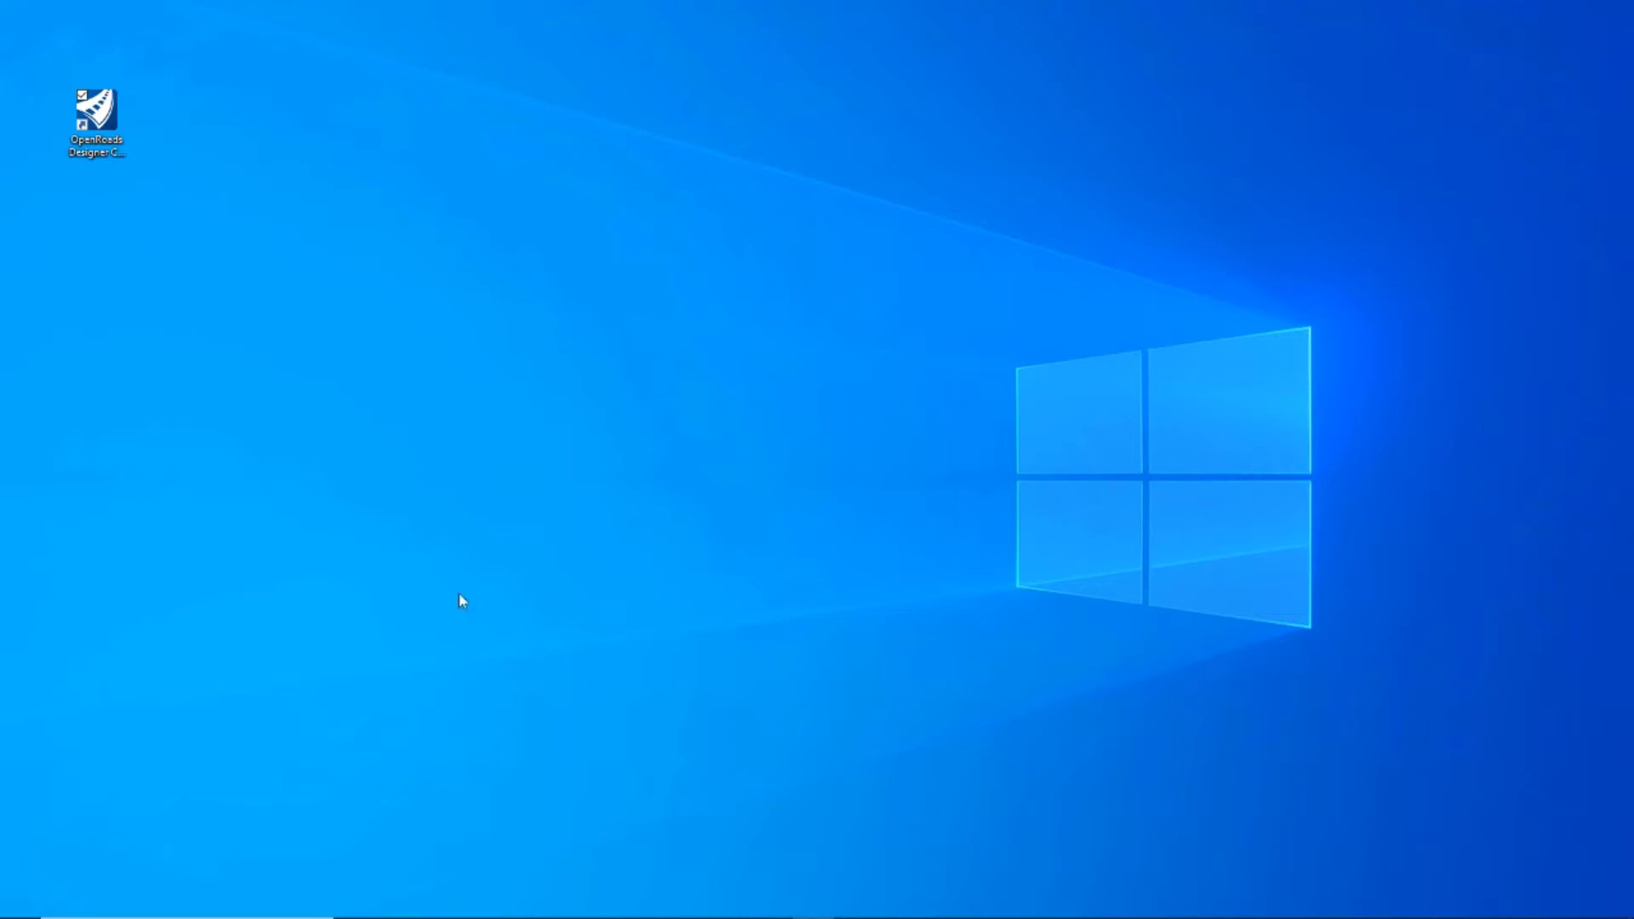
# Step: Launch OpenRoads Designer and select the Training and Examples workspace with the Training-Imperial workset
pyautogui.click(108, 126)
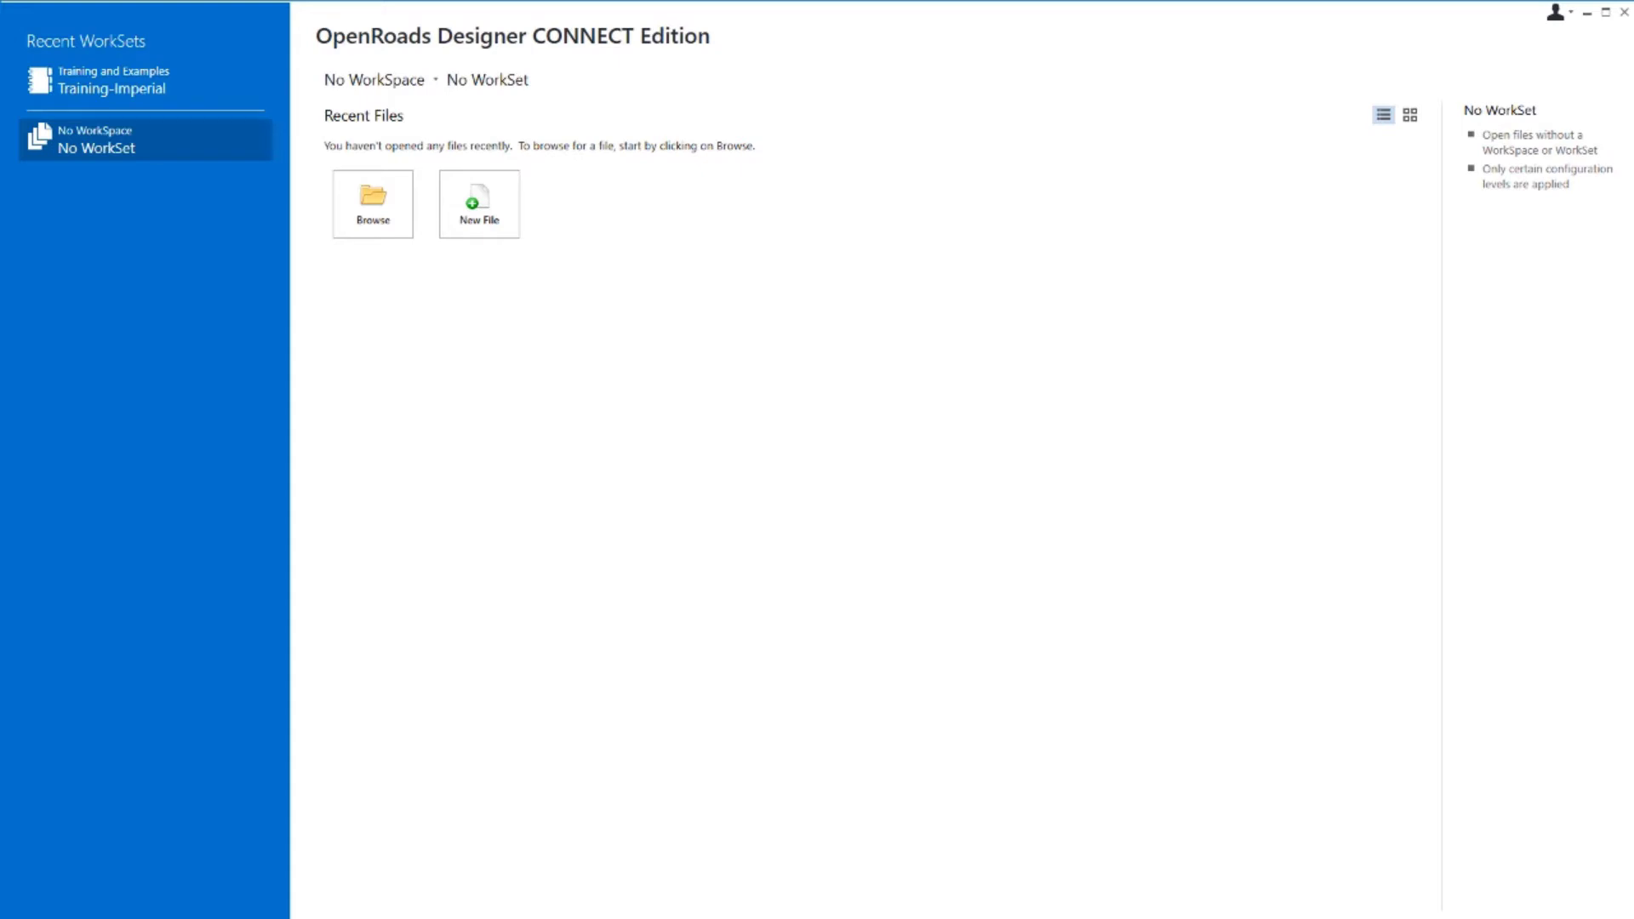
pyautogui.click(440, 87)
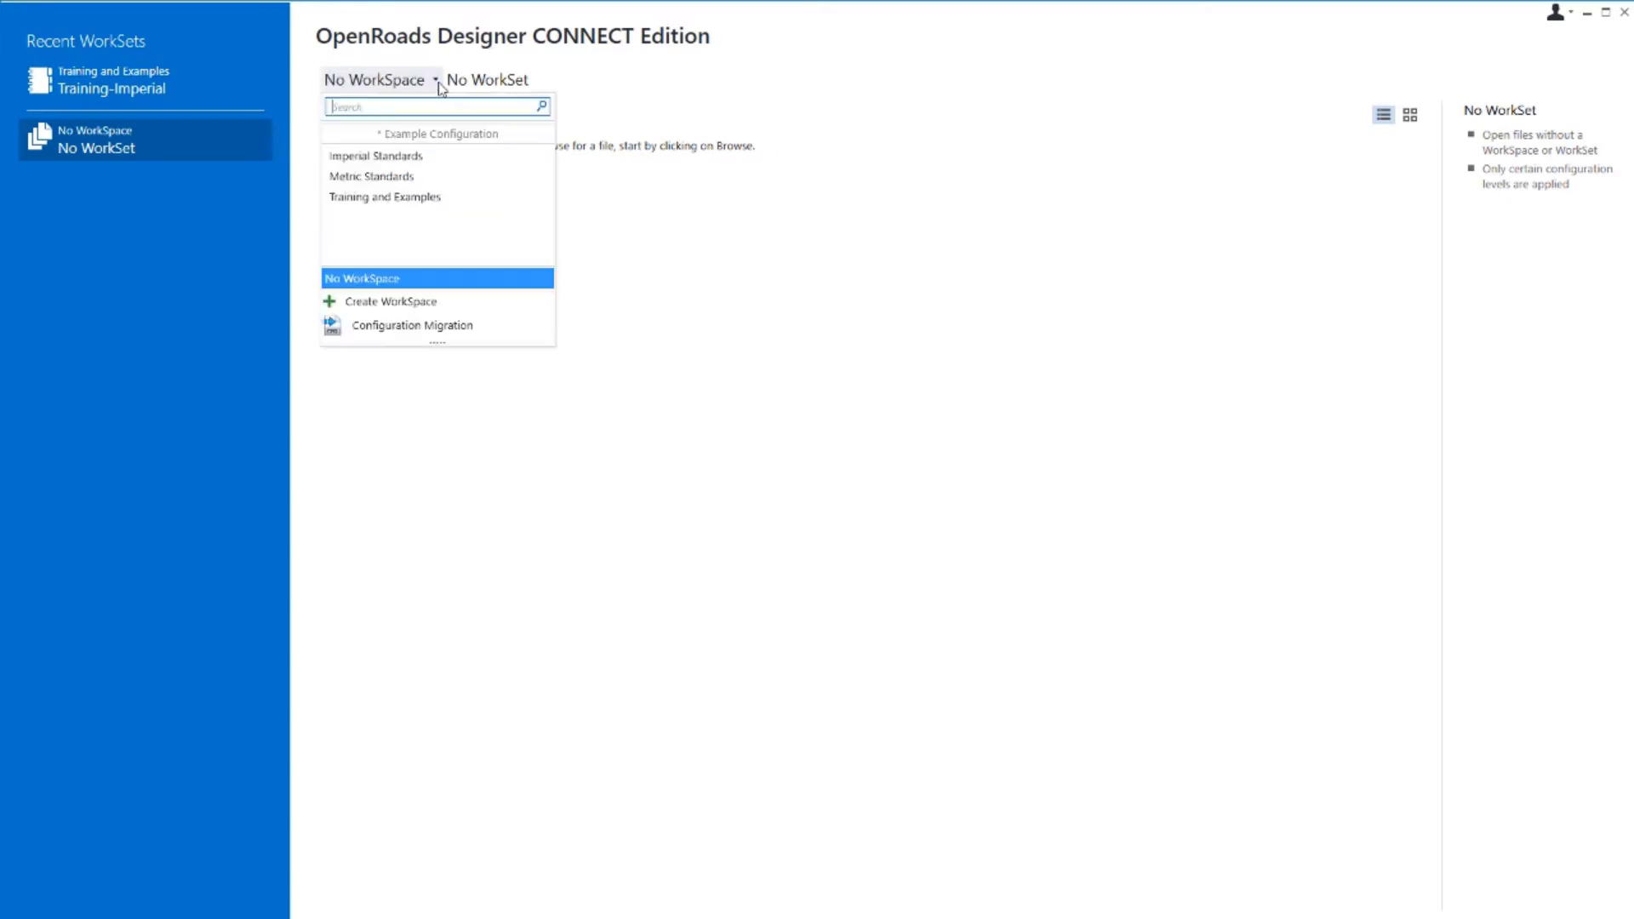
pyautogui.click(430, 199)
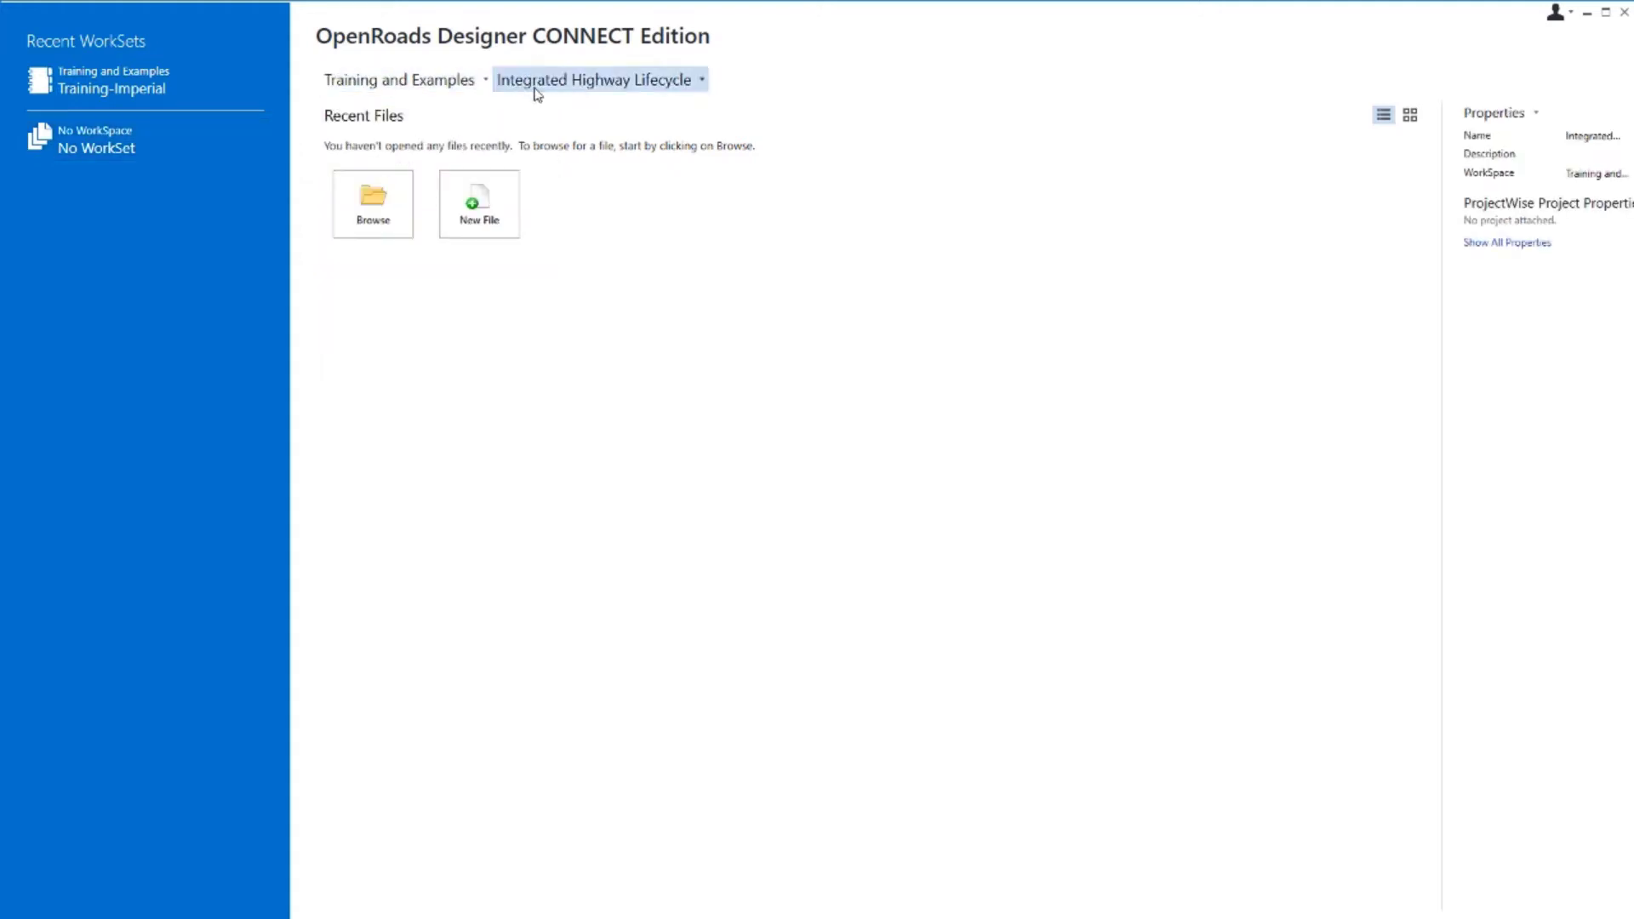
pyautogui.click(703, 84)
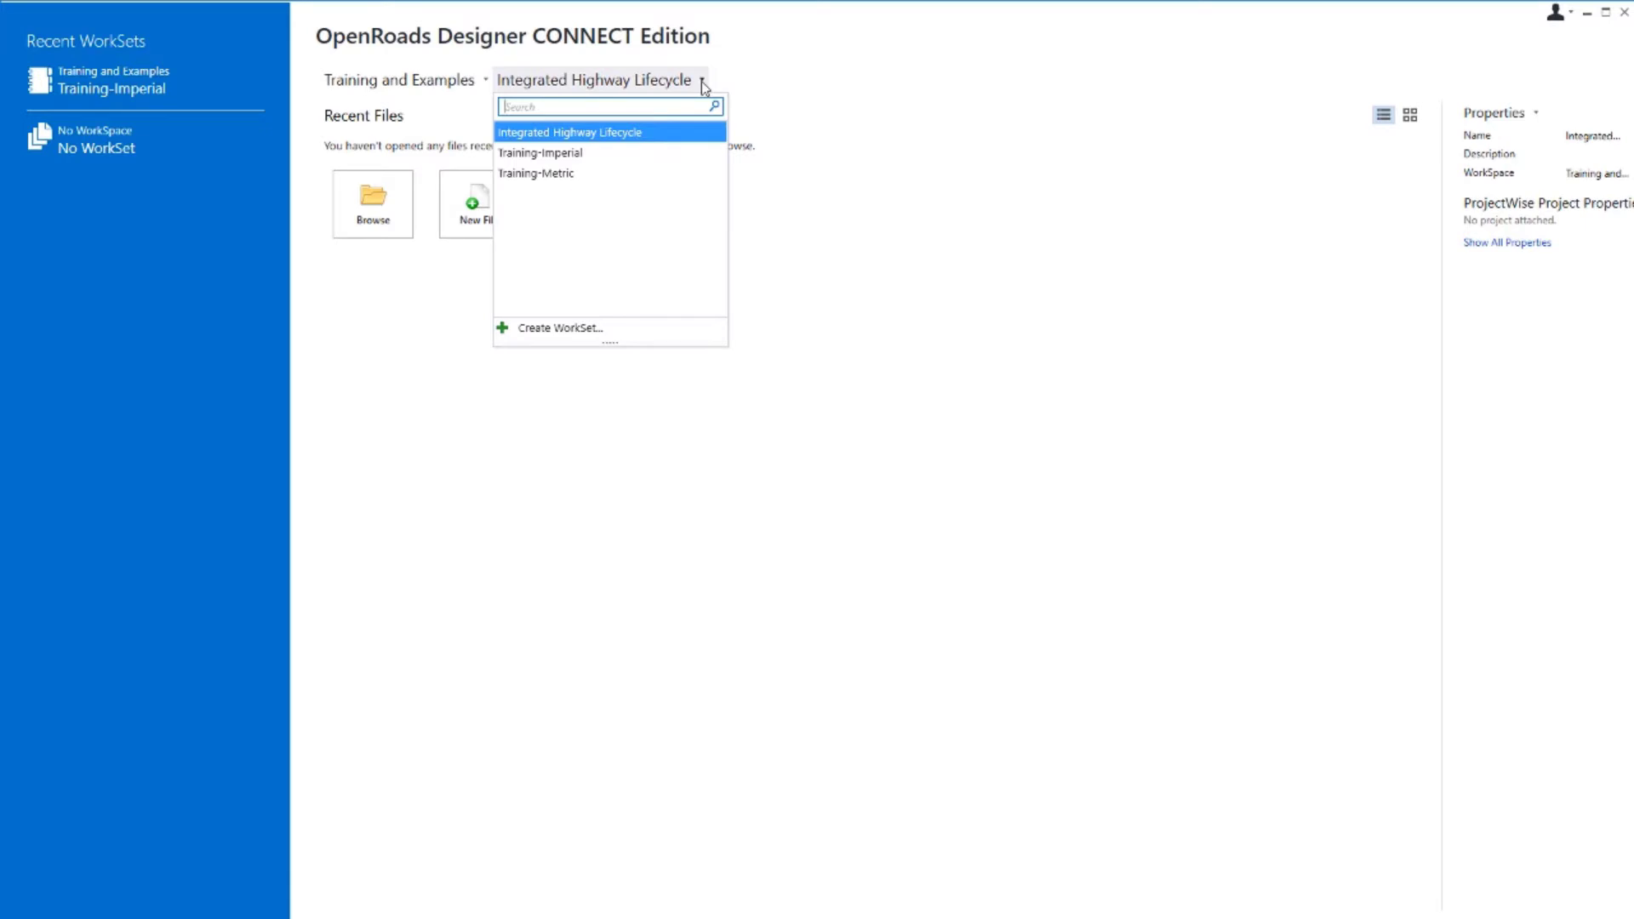
pyautogui.click(611, 155)
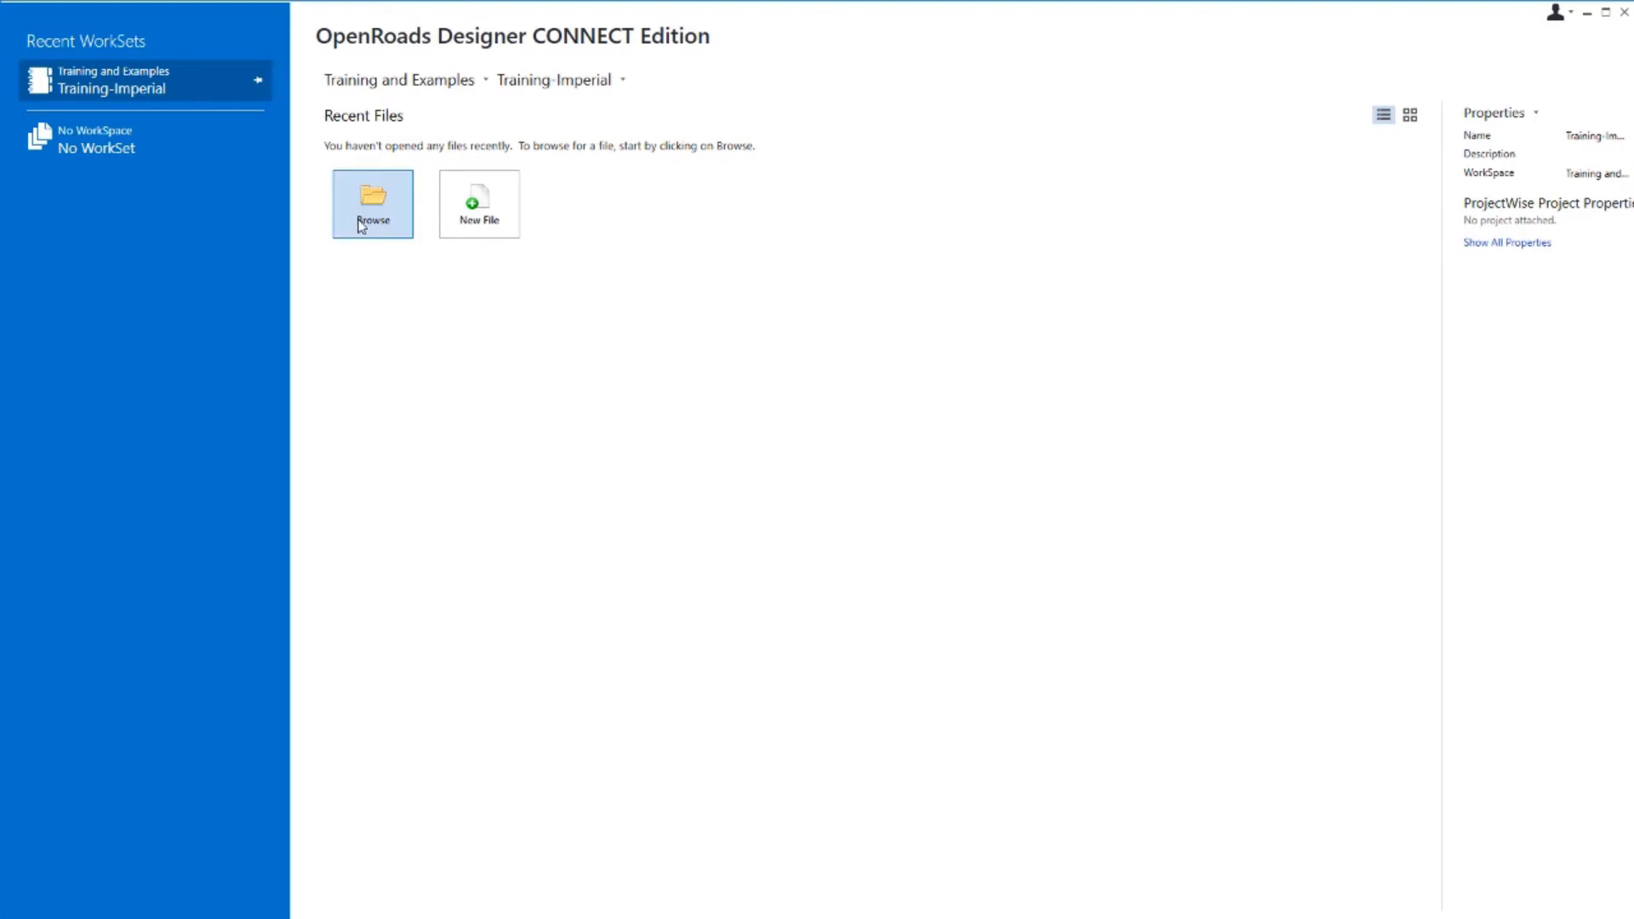
# Step: Browse into the Navigating the Interface folder and open Geometry.dgn
pyautogui.click(370, 222)
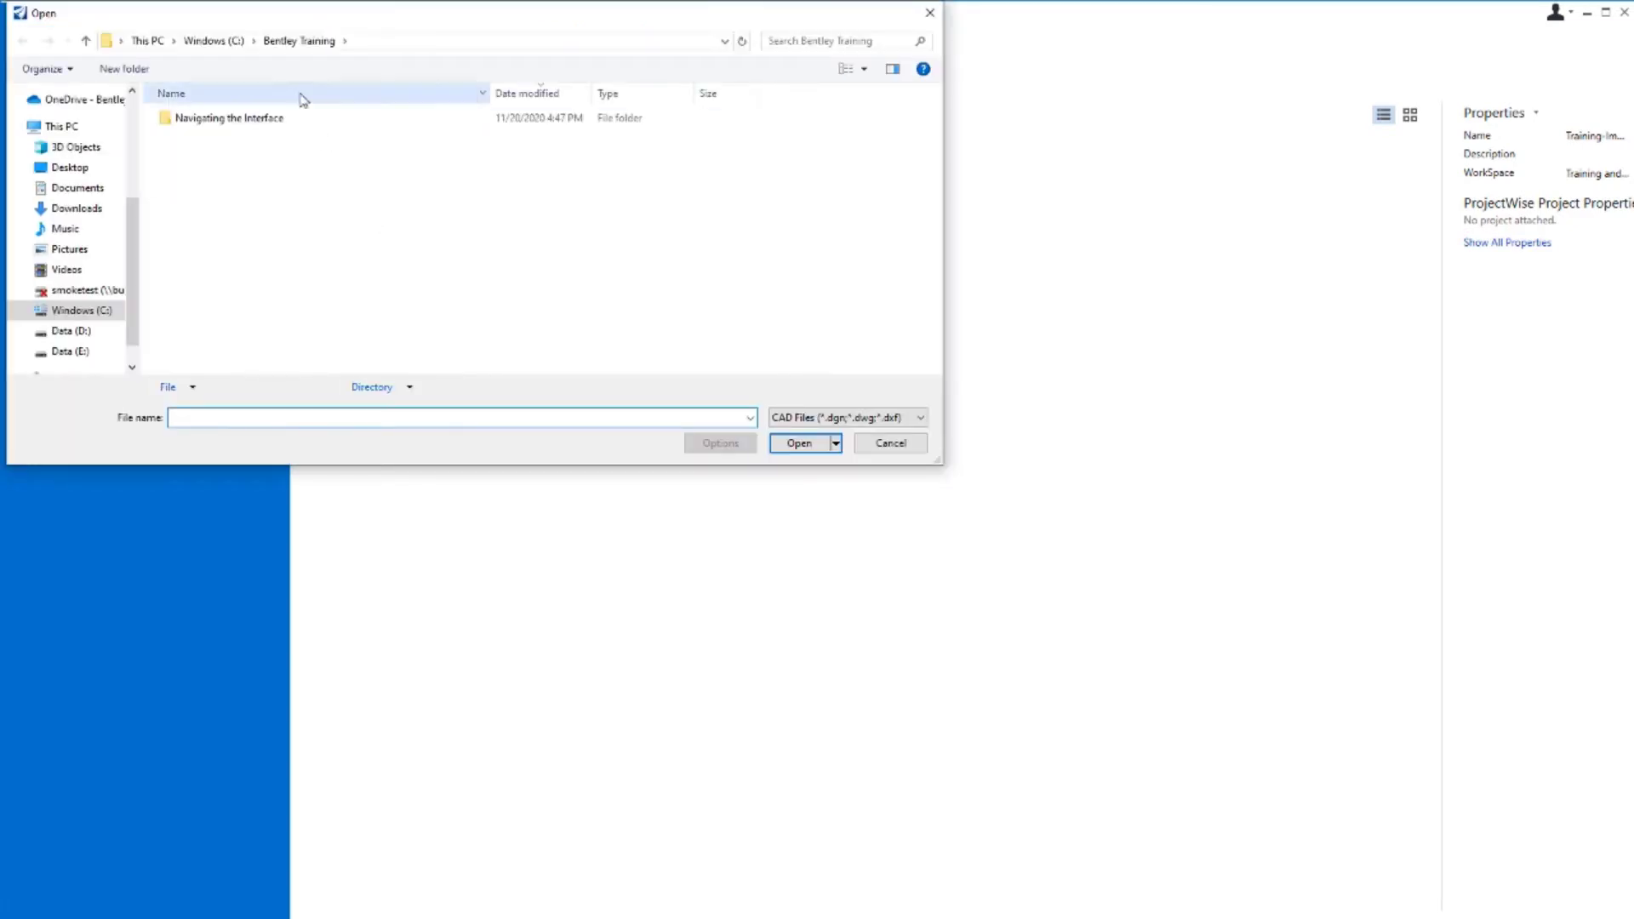
pyautogui.doubleClick(262, 121)
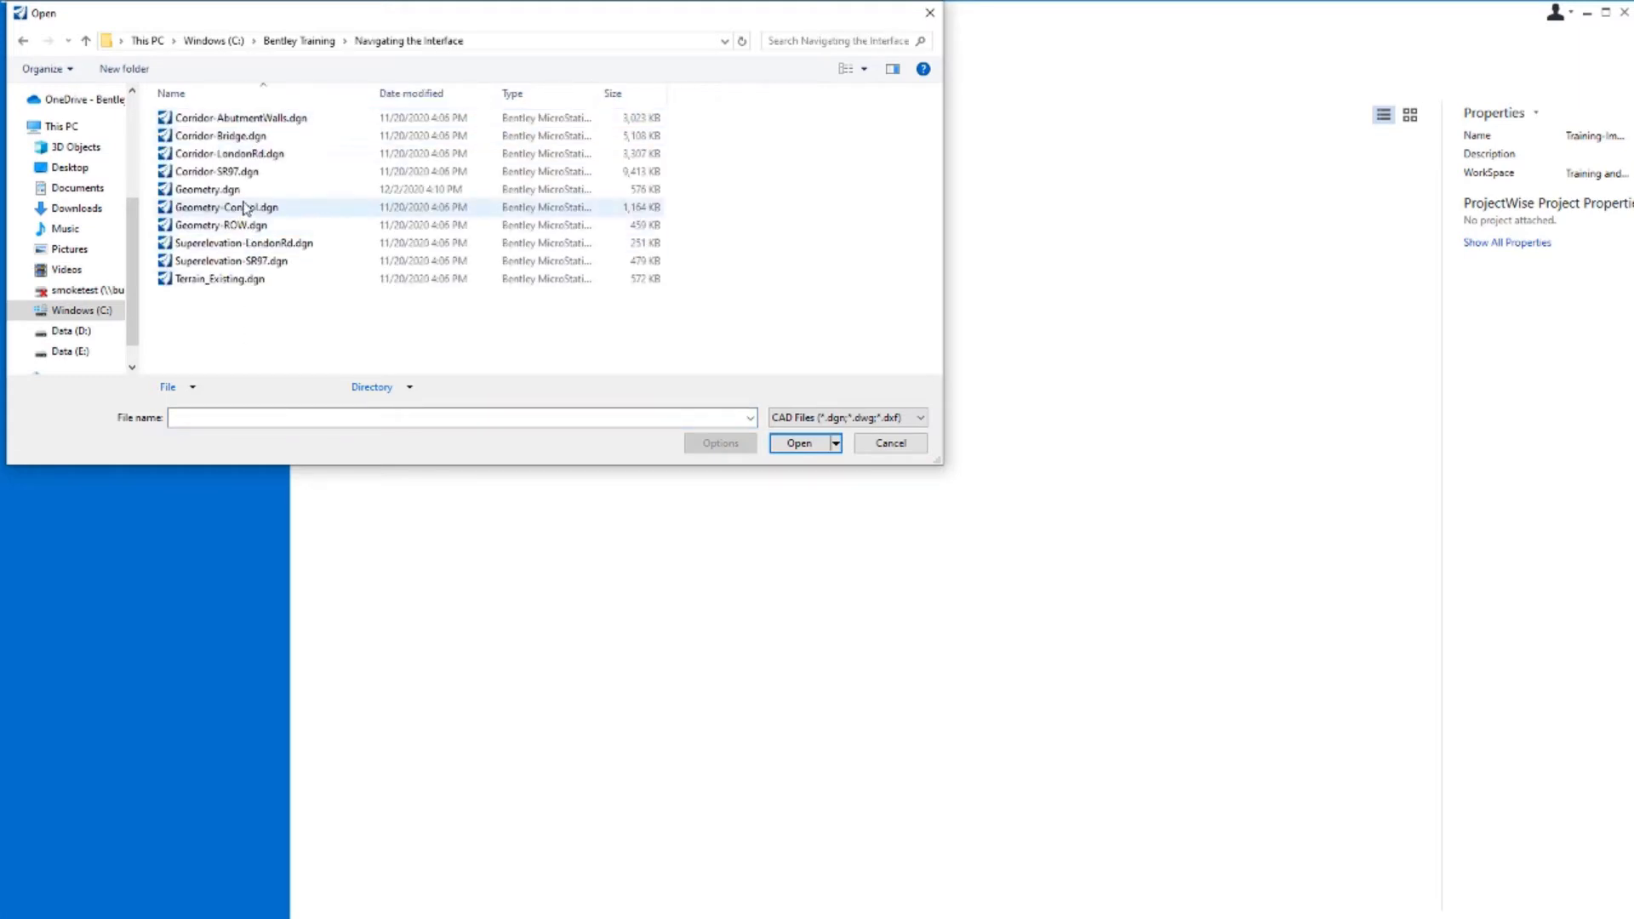
pyautogui.click(223, 189)
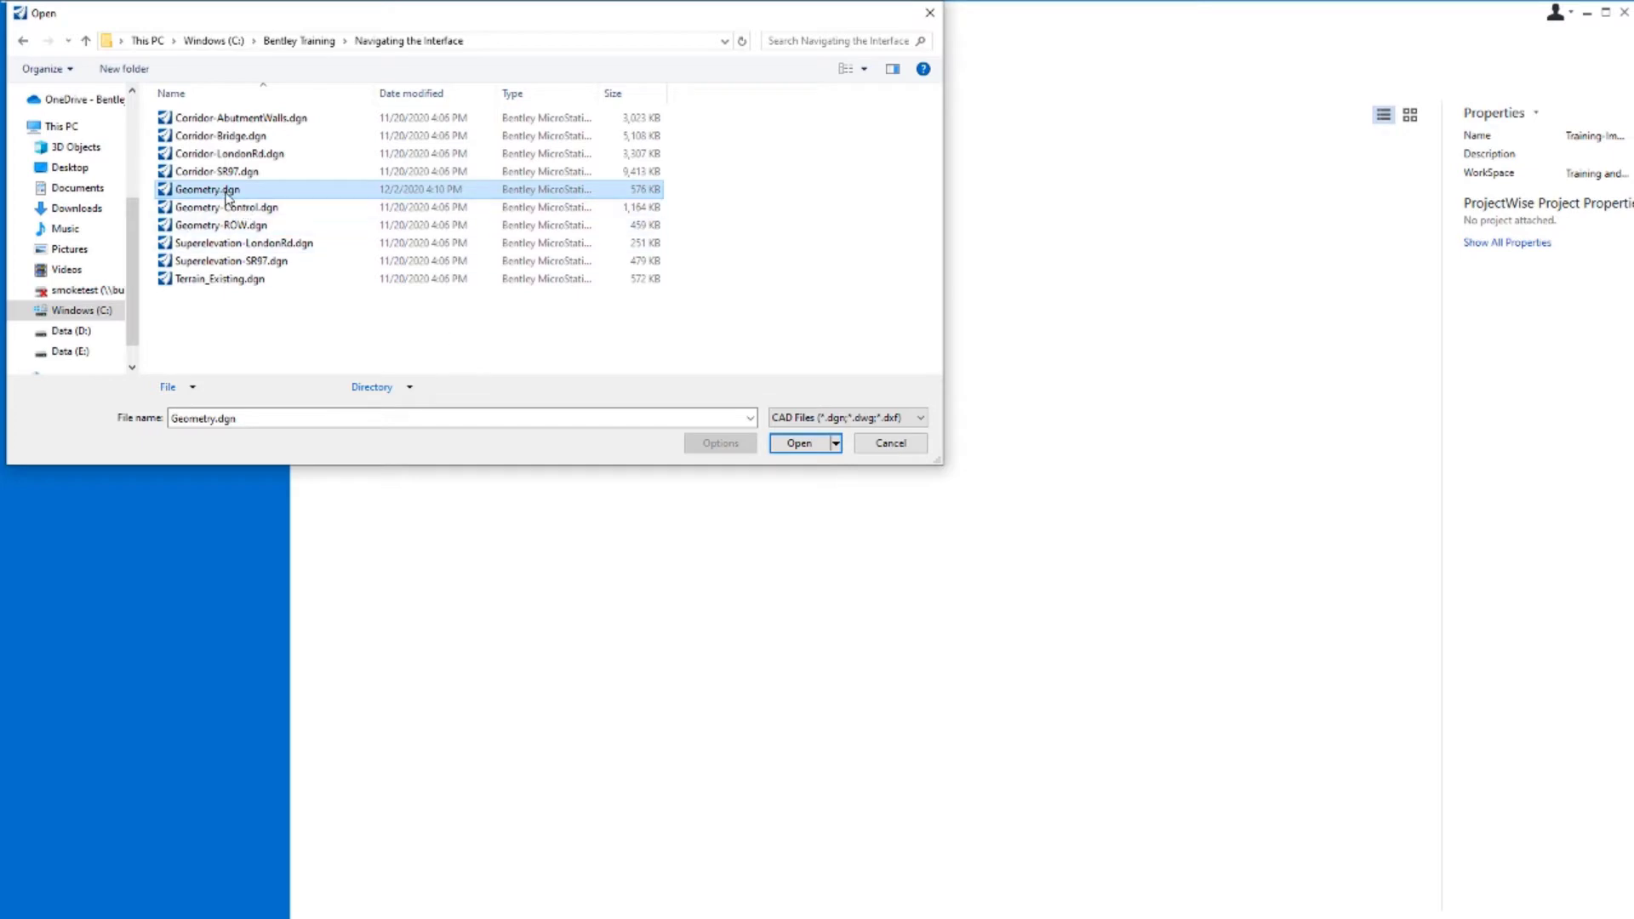
pyautogui.moveTo(211, 189)
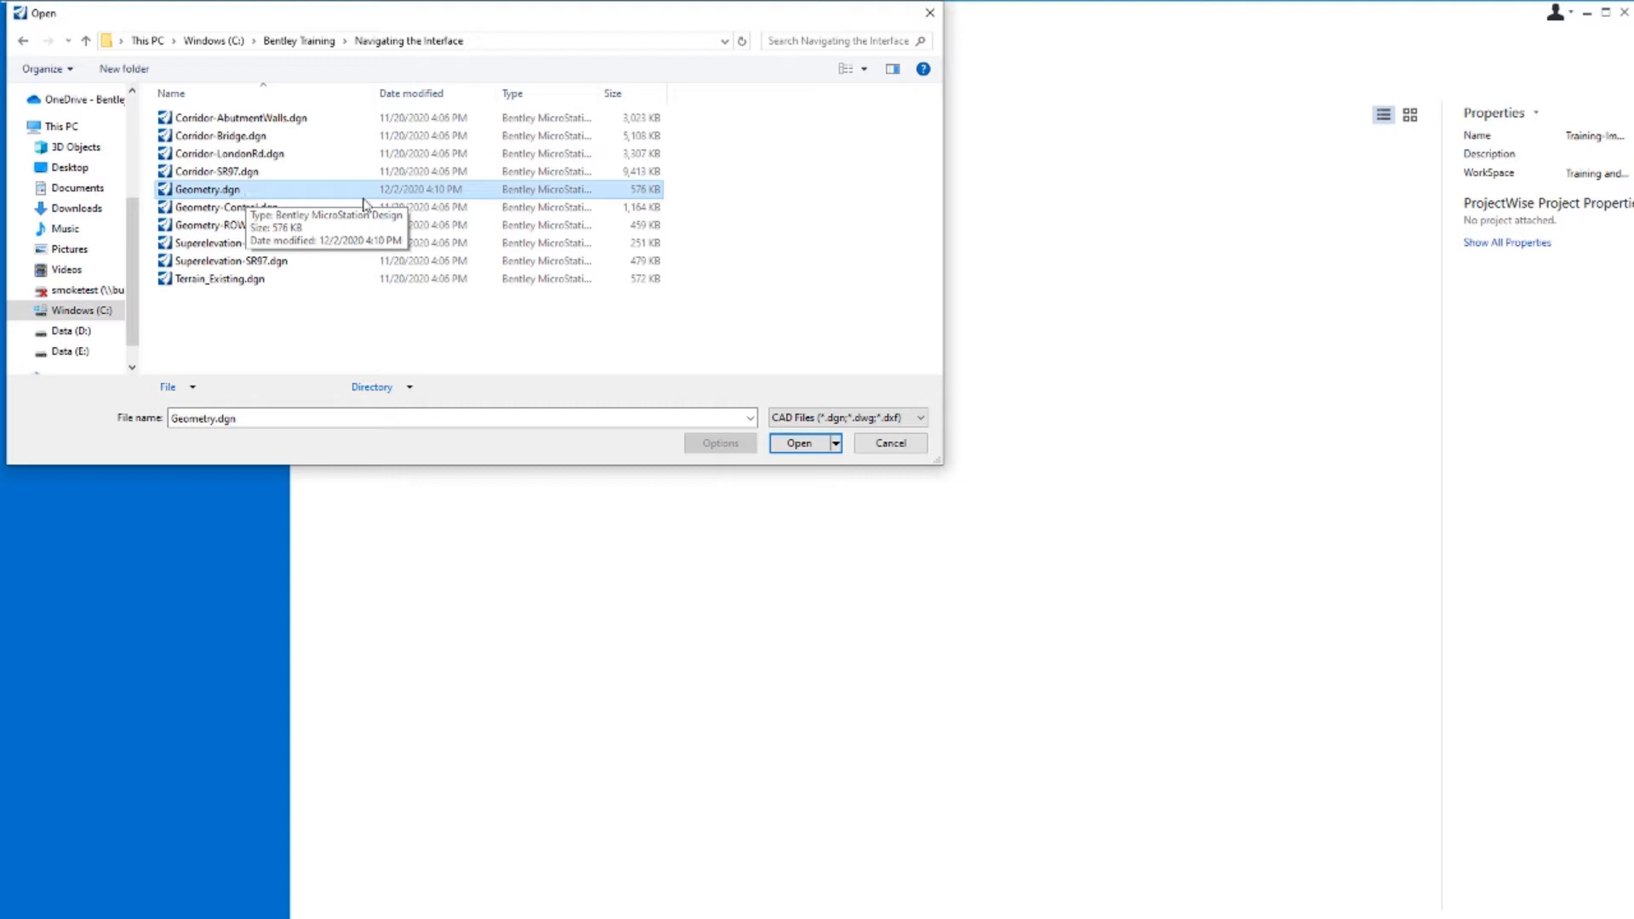
pyautogui.click(799, 444)
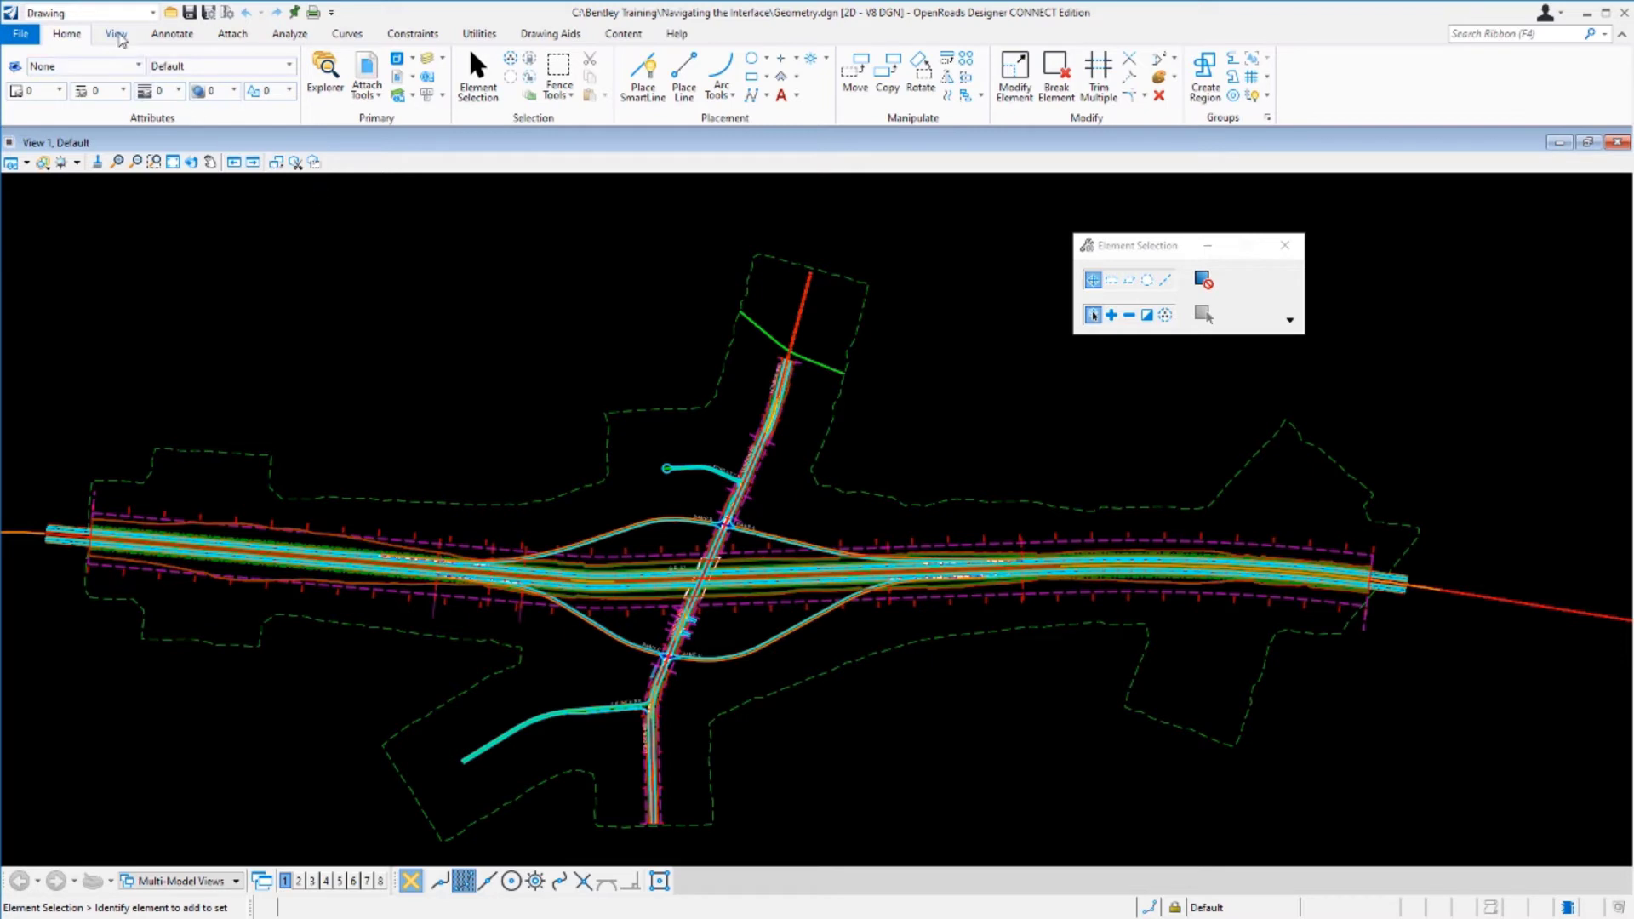
pyautogui.click(116, 34)
pyautogui.click(173, 34)
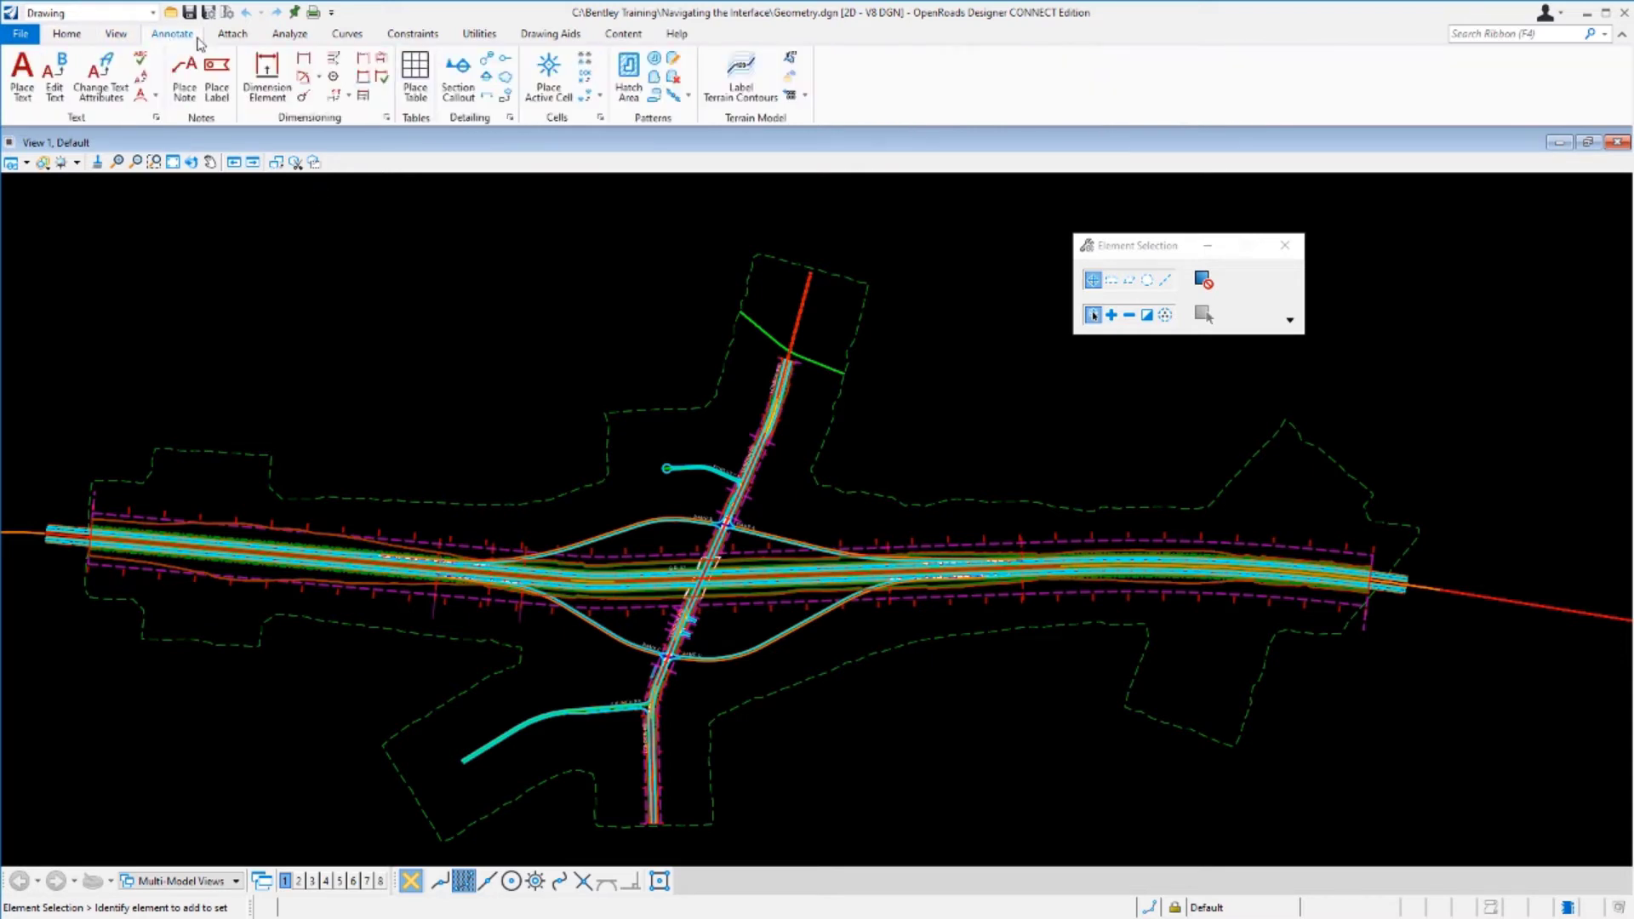
pyautogui.click(233, 36)
pyautogui.click(290, 39)
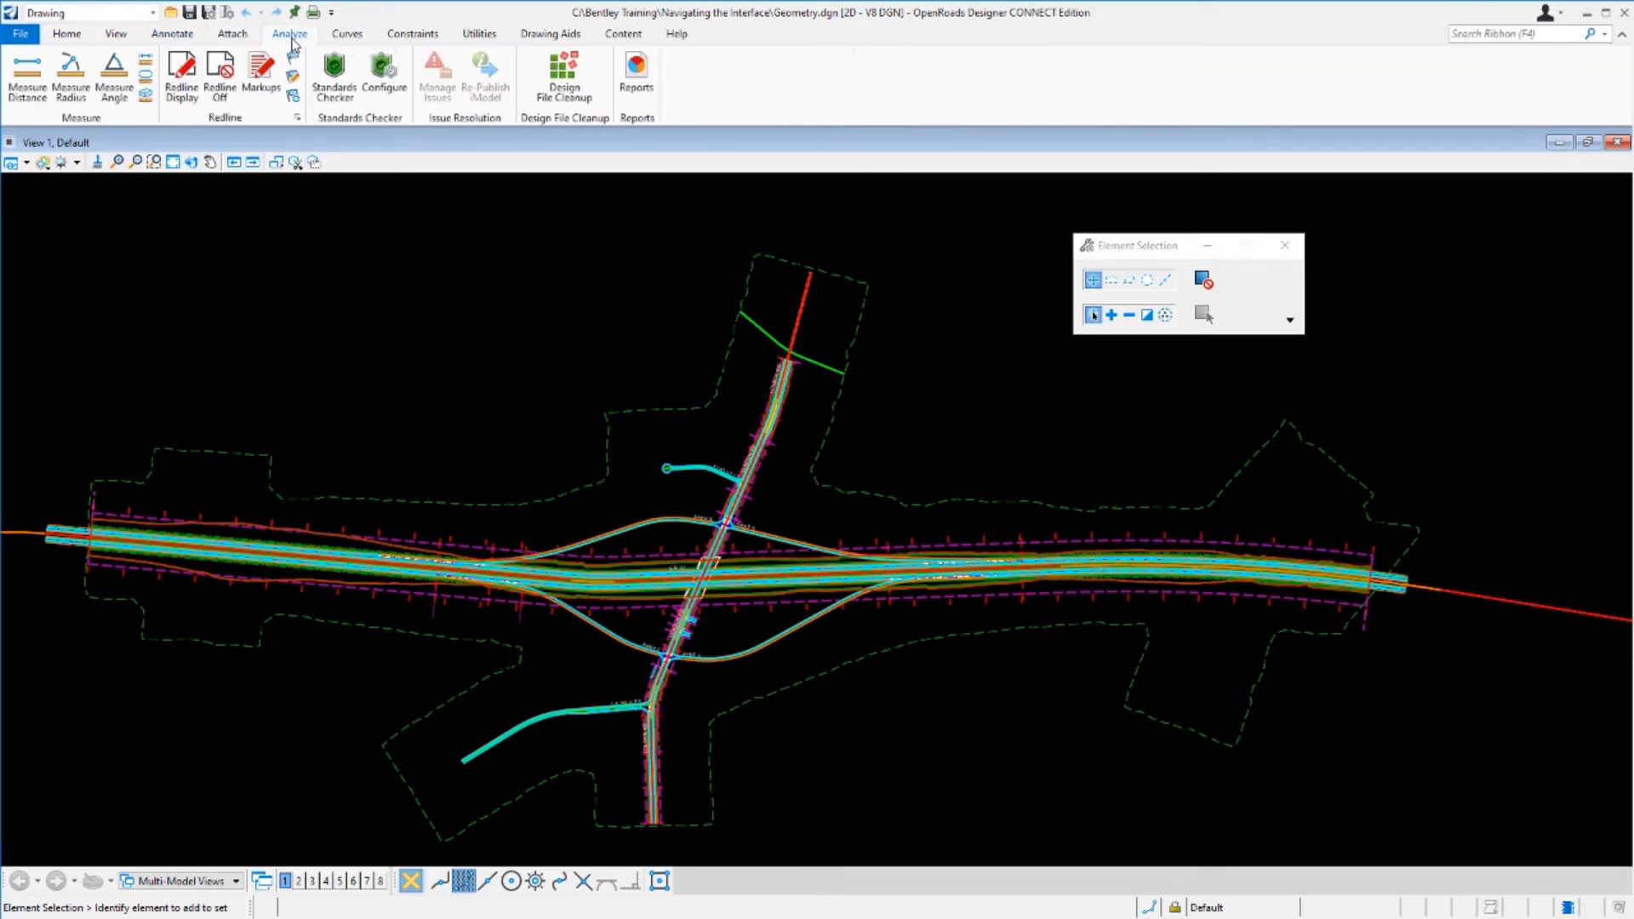
pyautogui.click(349, 38)
pyautogui.click(413, 34)
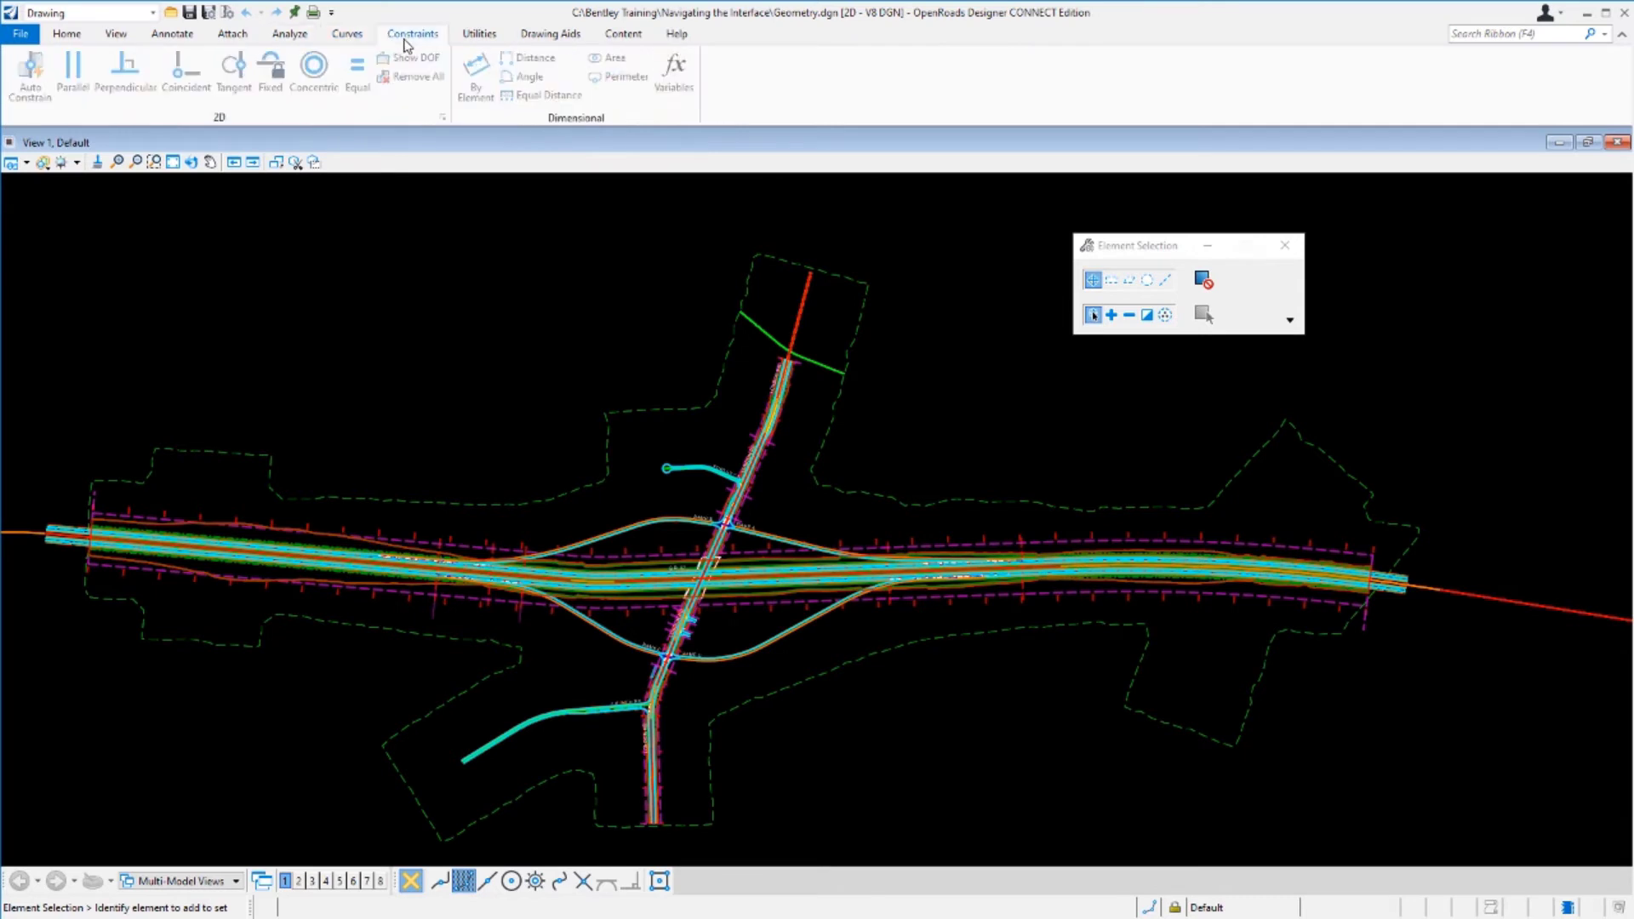
pyautogui.click(479, 34)
pyautogui.click(70, 35)
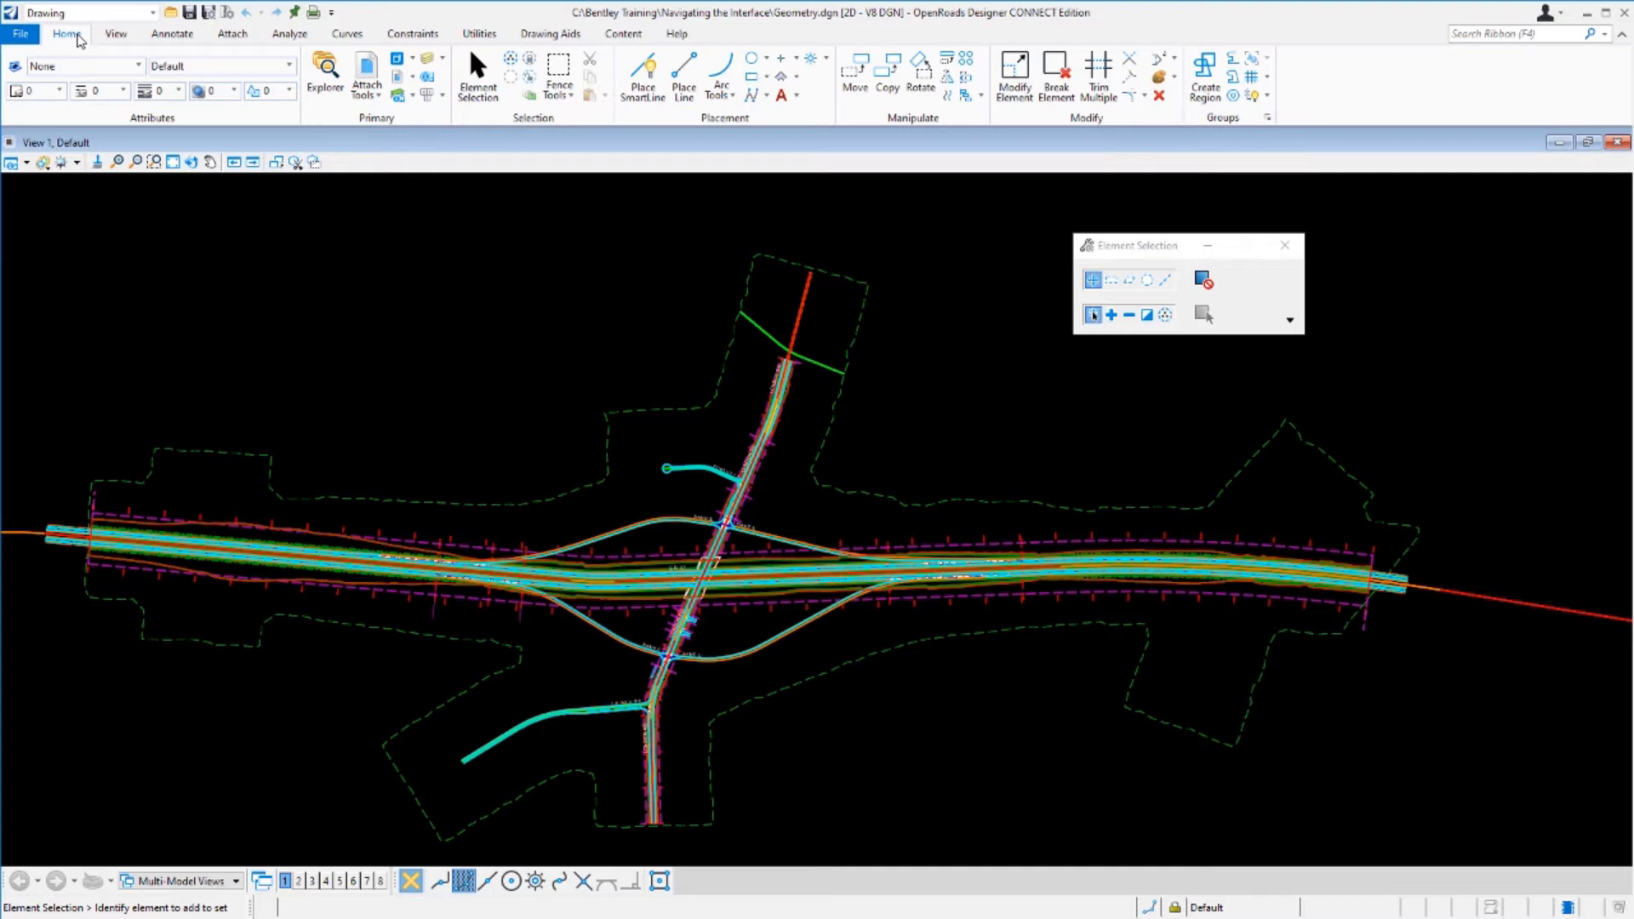
# Step: Switch to OpenRoads Modeling, view each tab from Terrain to Drawing Production, then return to Home
pyautogui.click(154, 13)
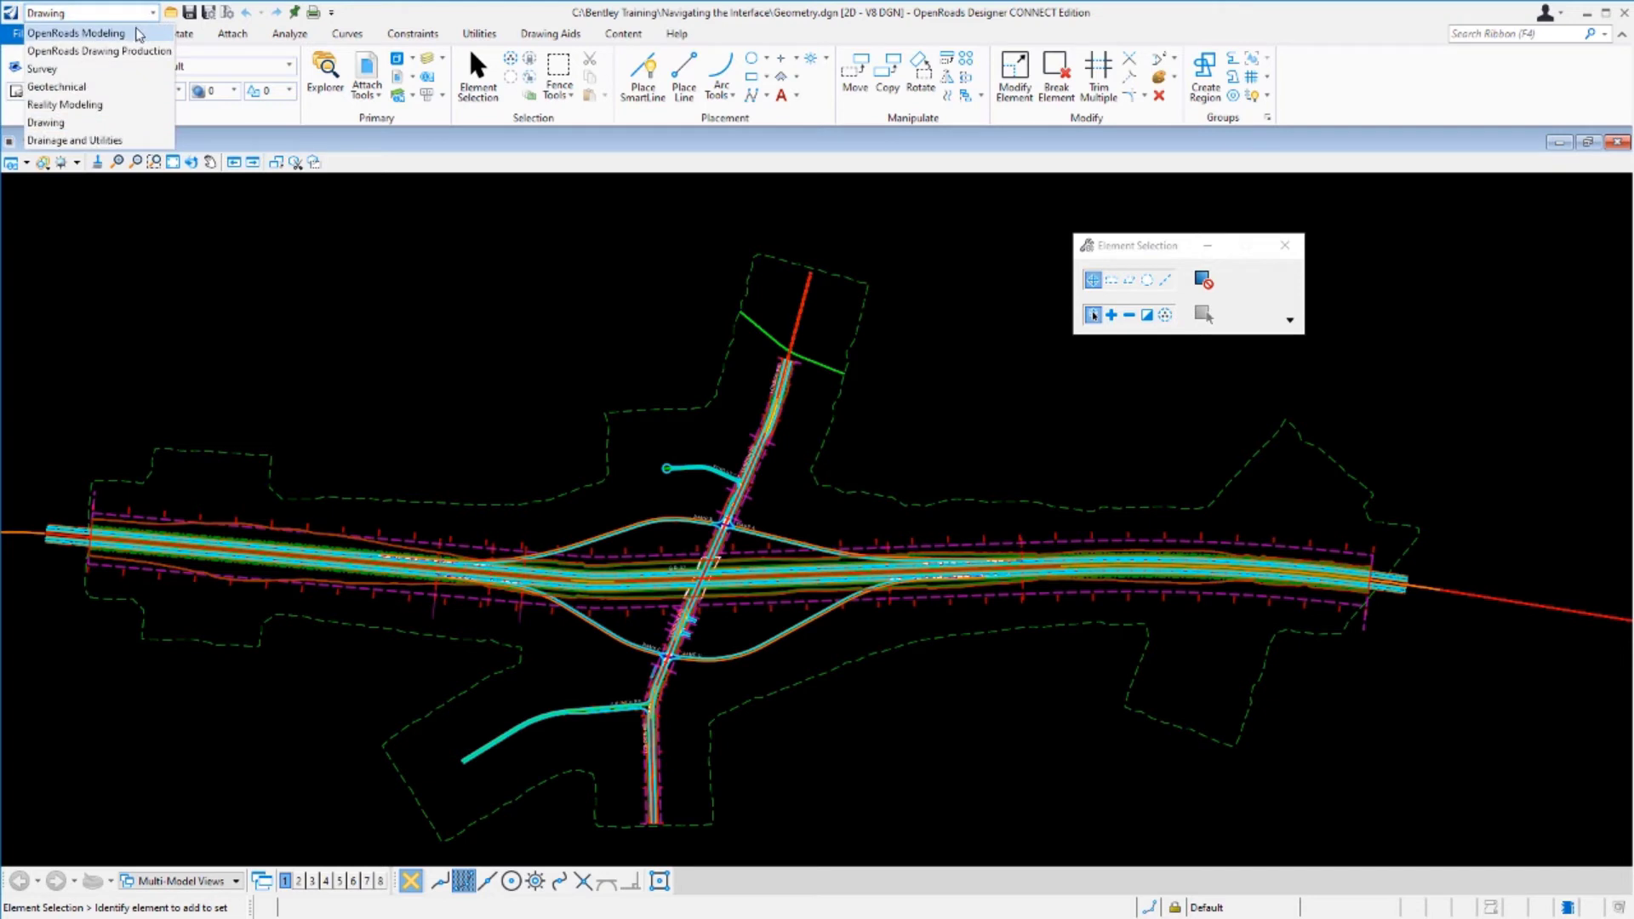
pyautogui.click(138, 33)
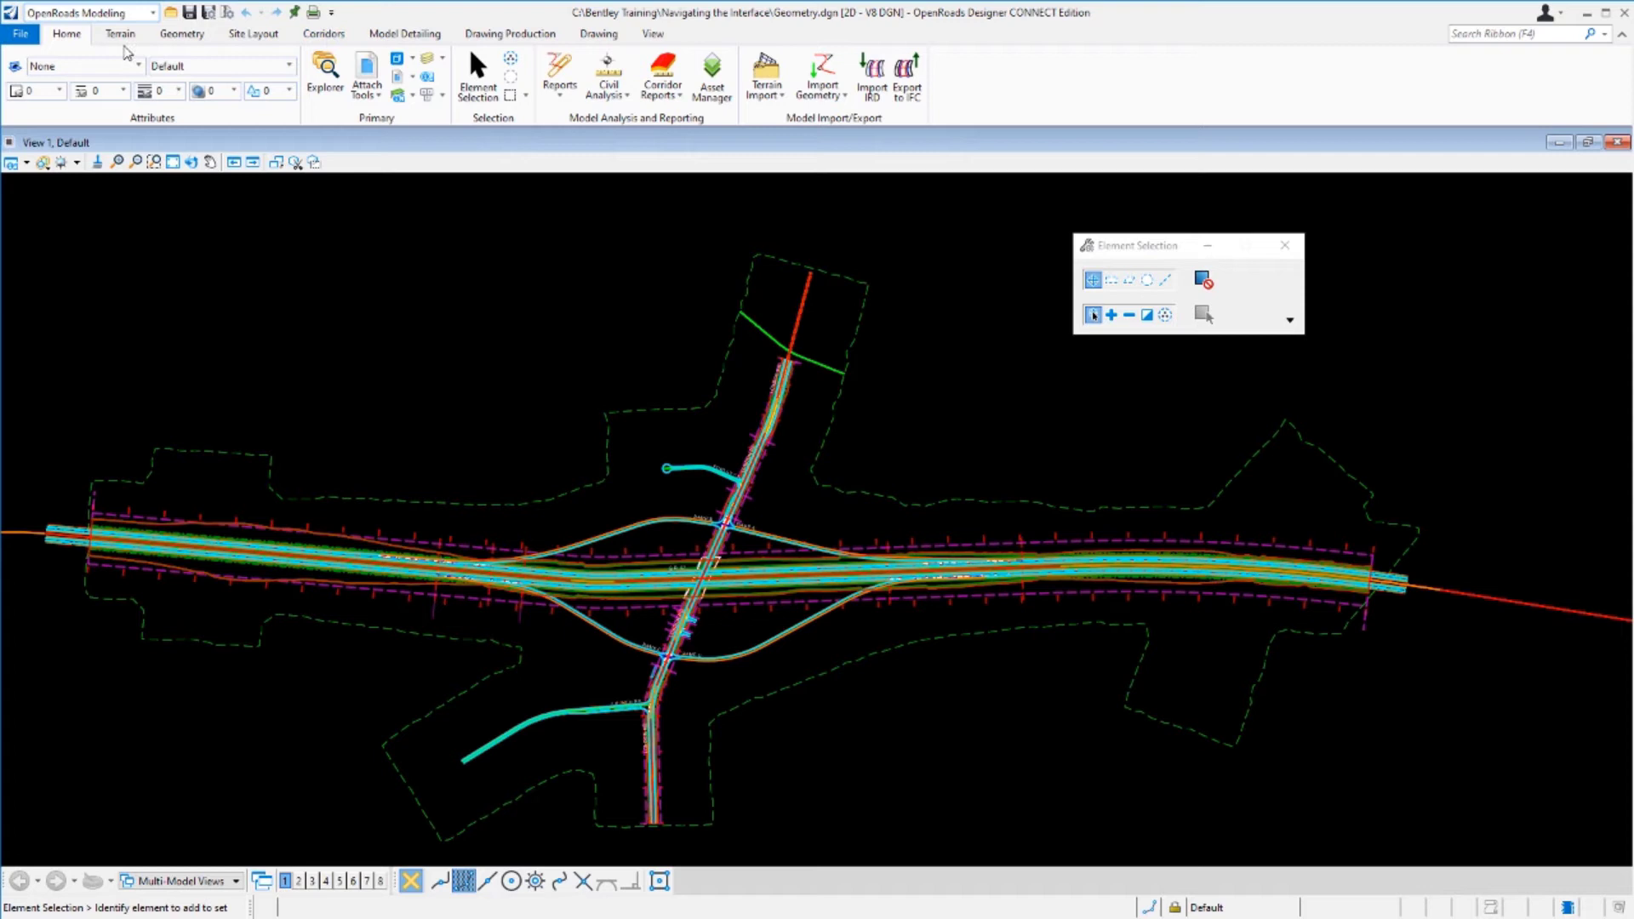
pyautogui.click(123, 35)
pyautogui.click(169, 44)
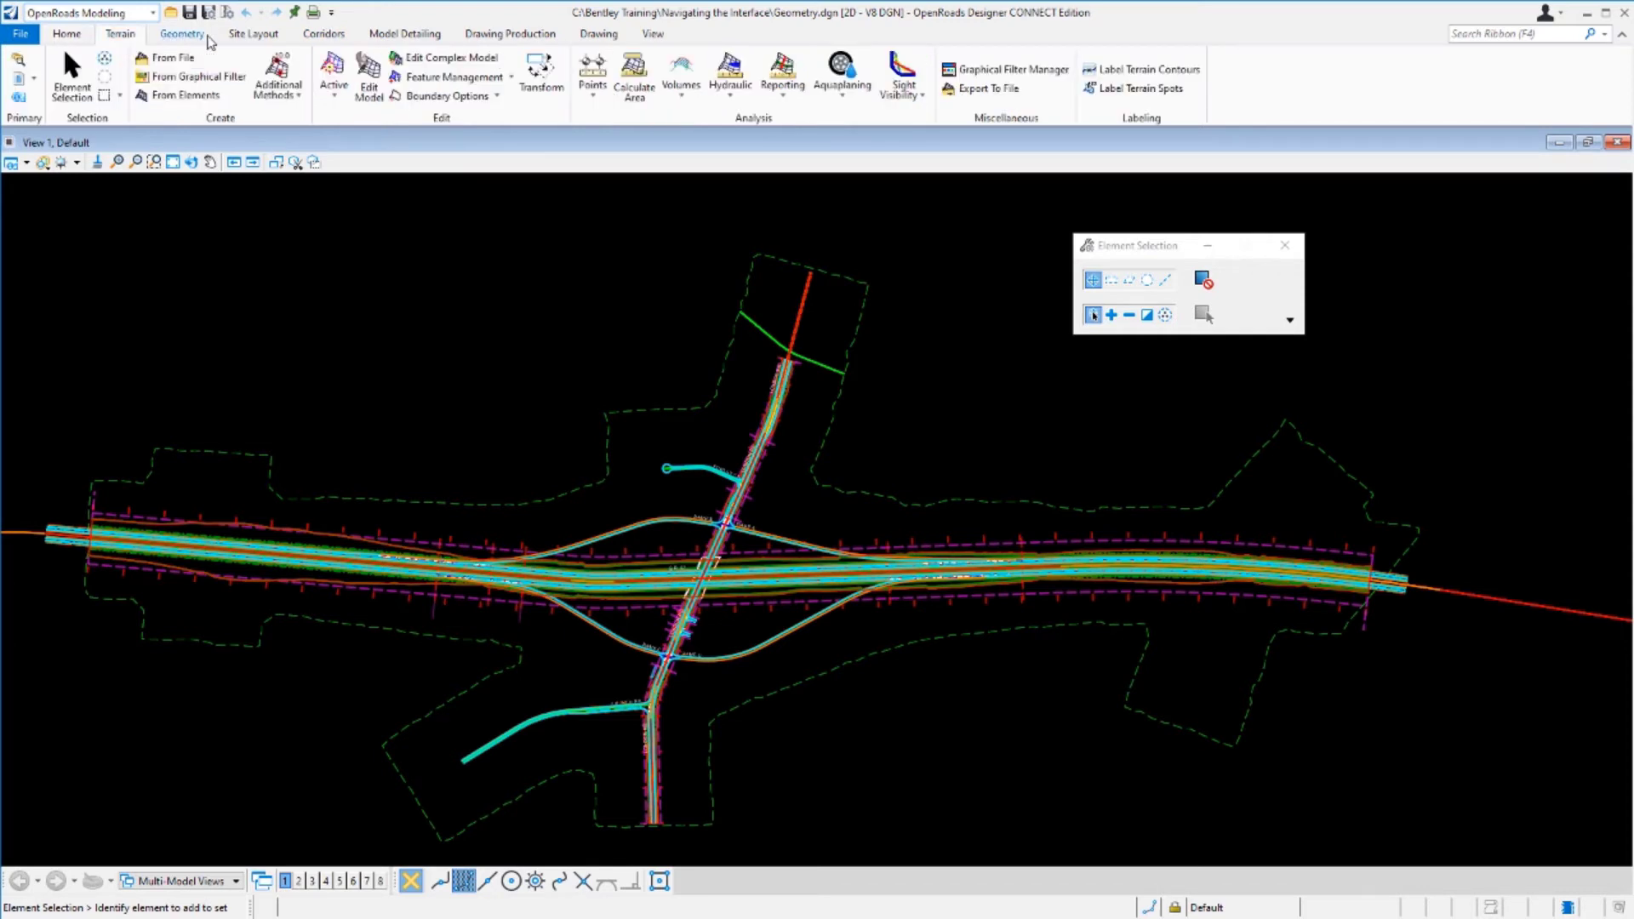
pyautogui.click(250, 35)
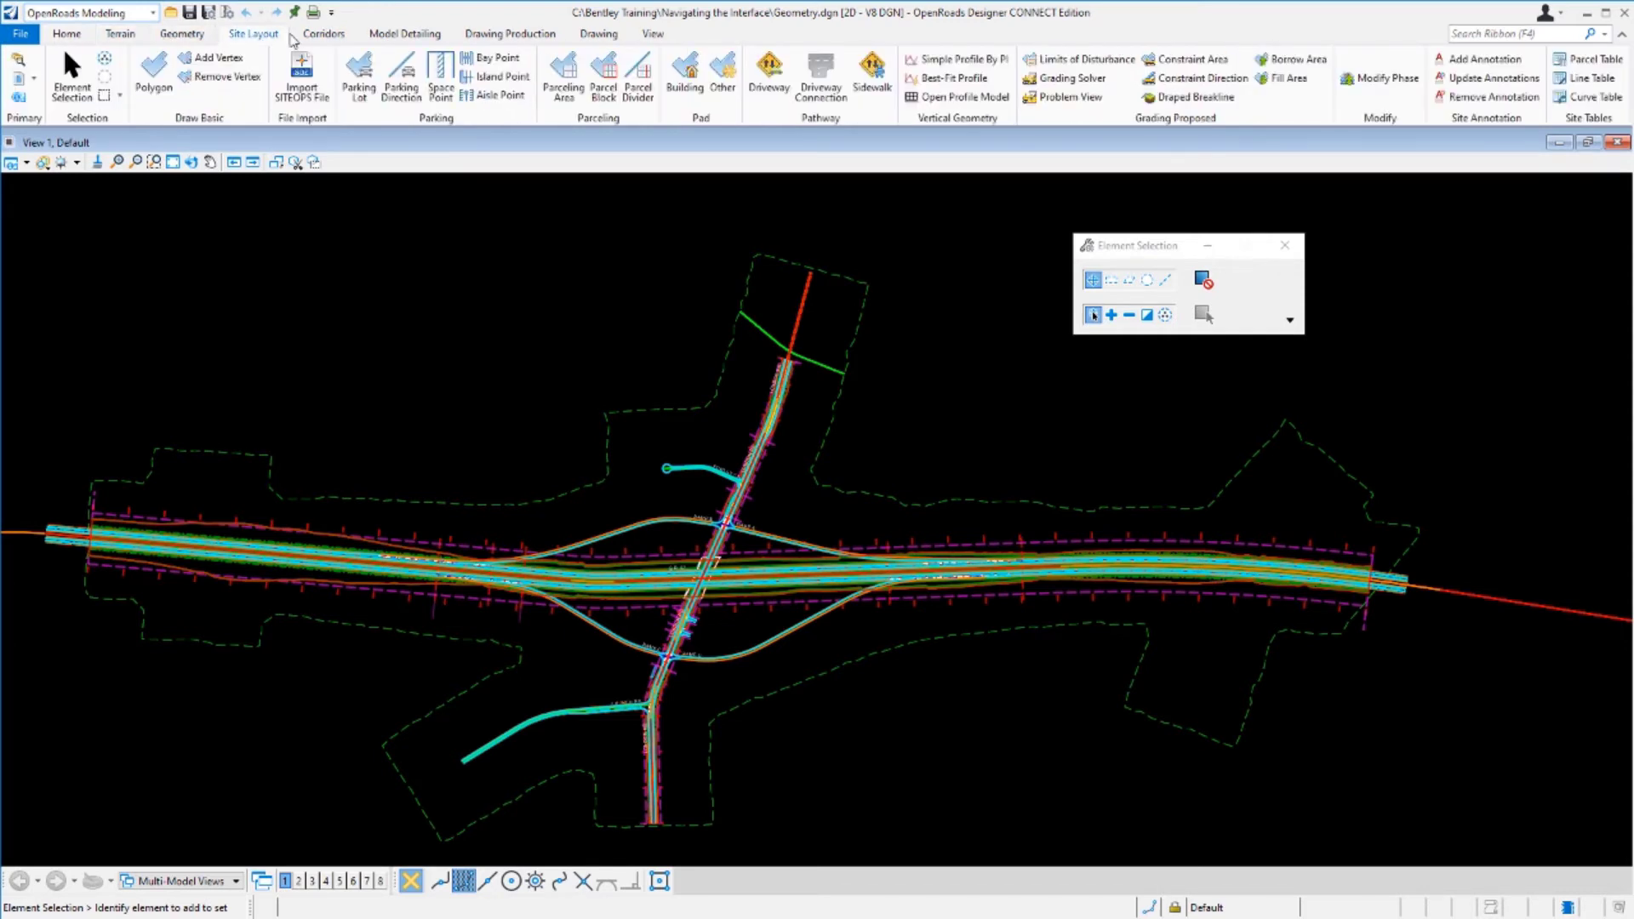
pyautogui.click(324, 35)
pyautogui.click(386, 37)
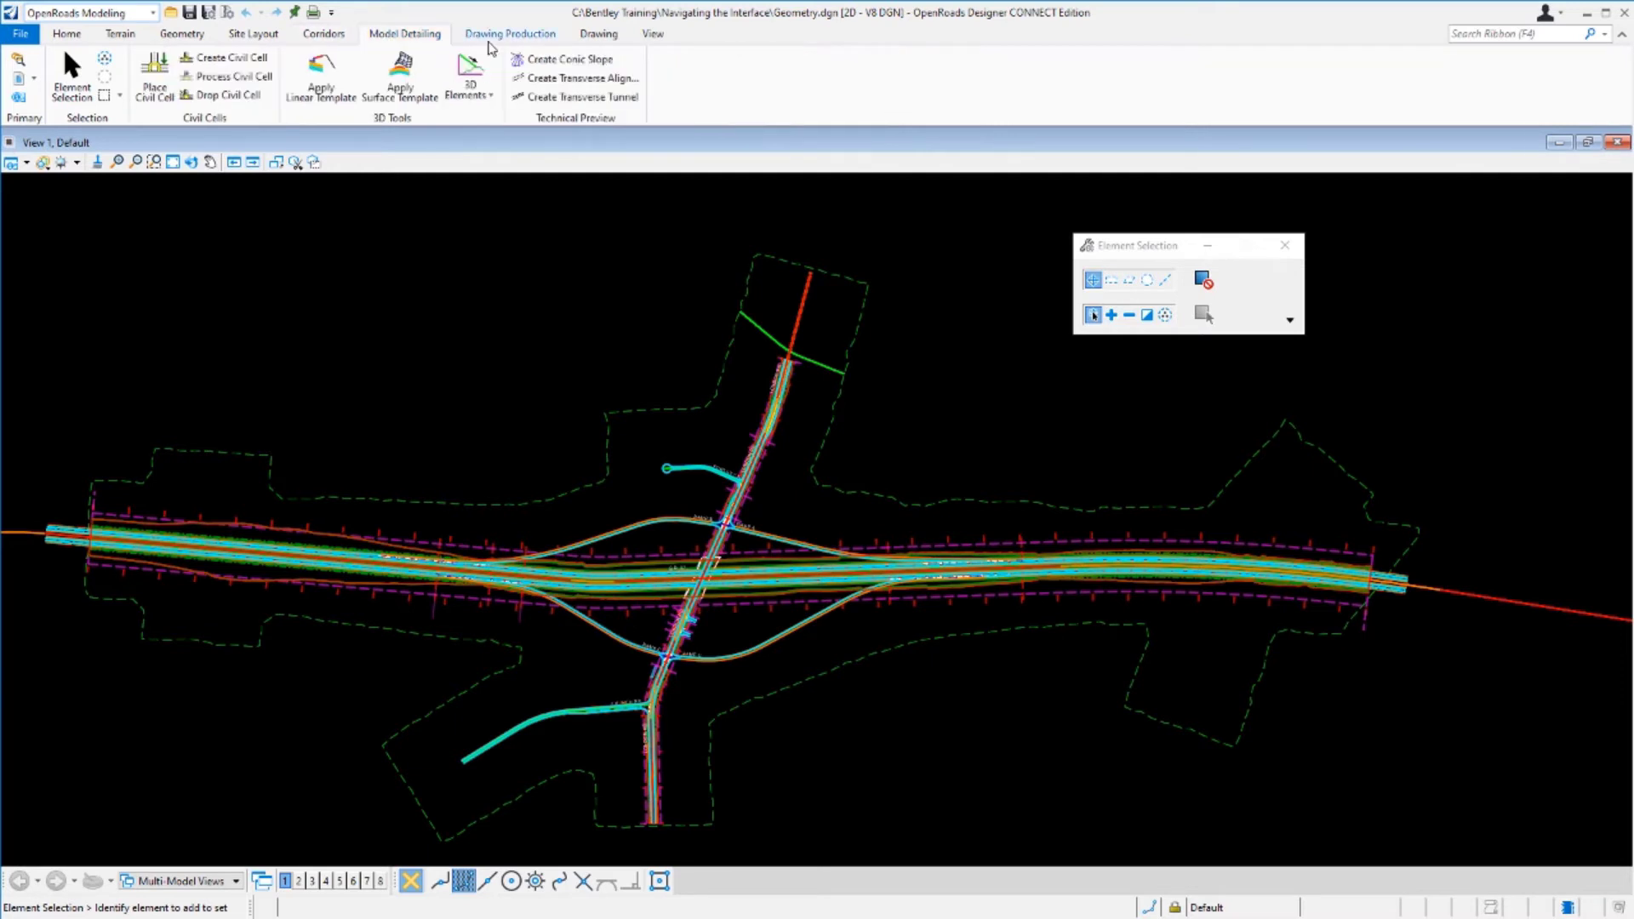
pyautogui.click(492, 40)
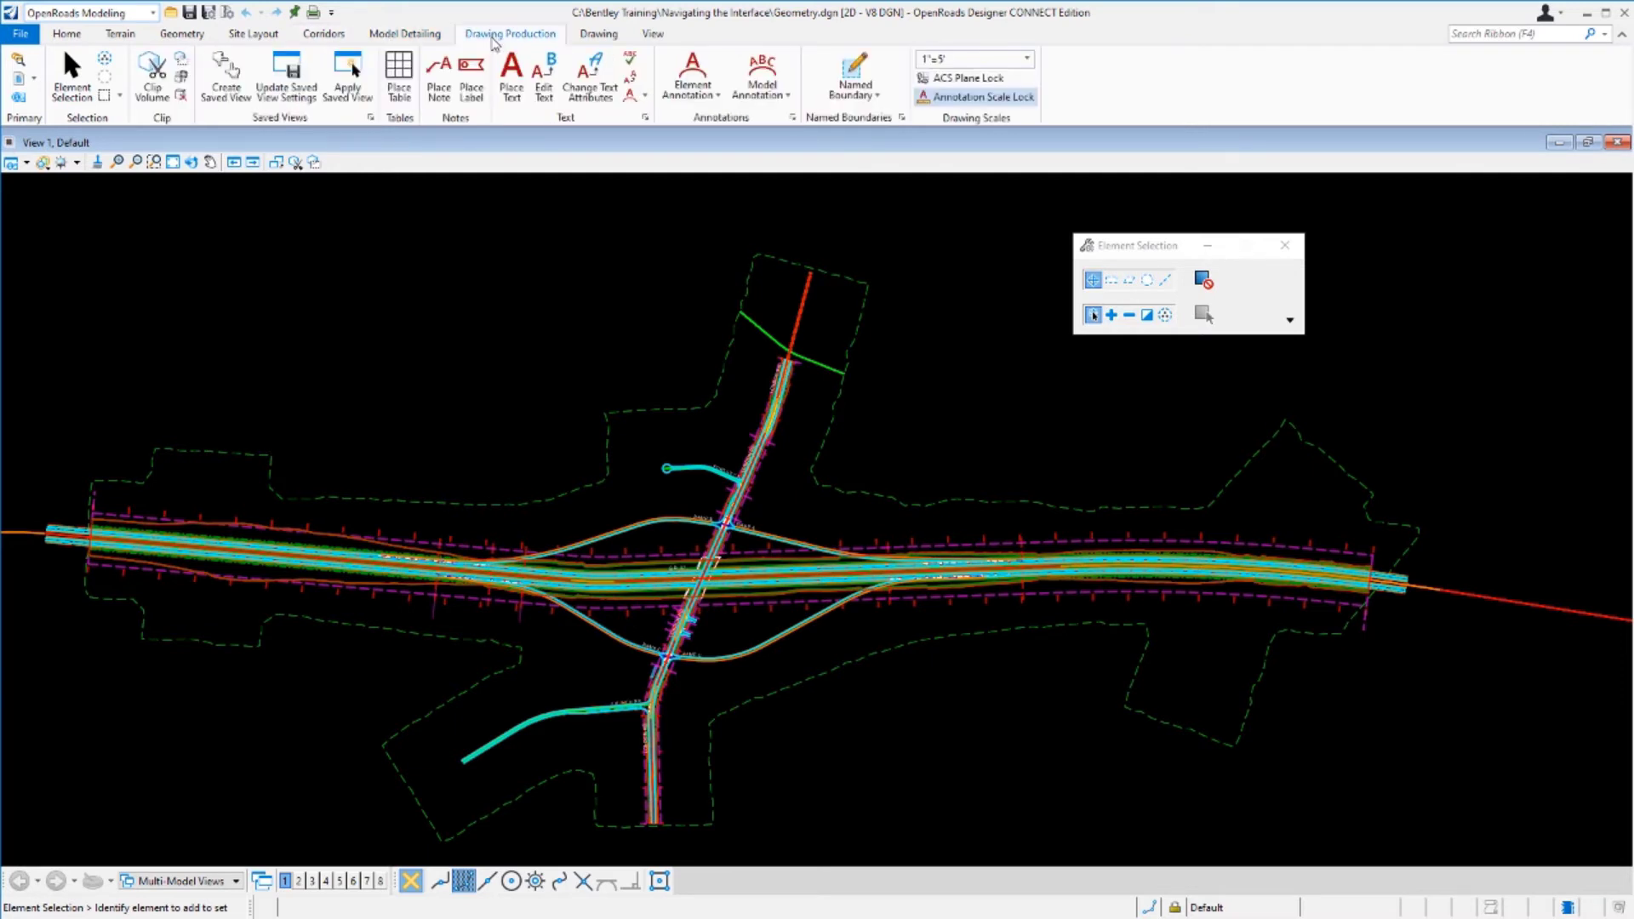
pyautogui.click(69, 35)
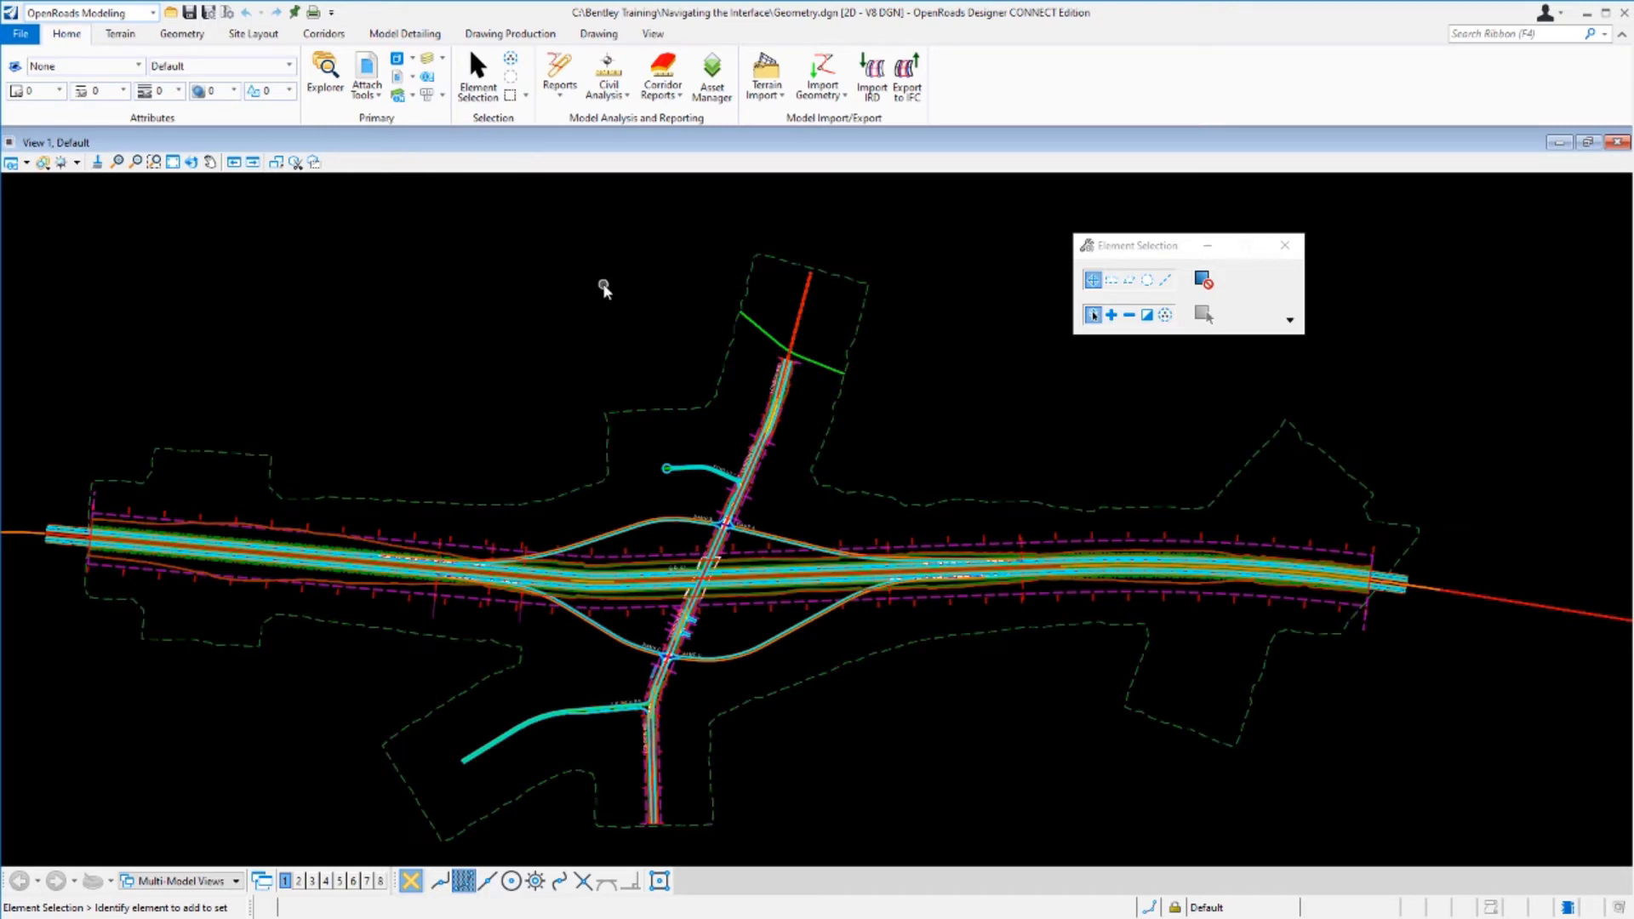
# Step: Cycle through the Terrain, Geometry, Site Layout and Corridors tool tabs
pyautogui.click(120, 35)
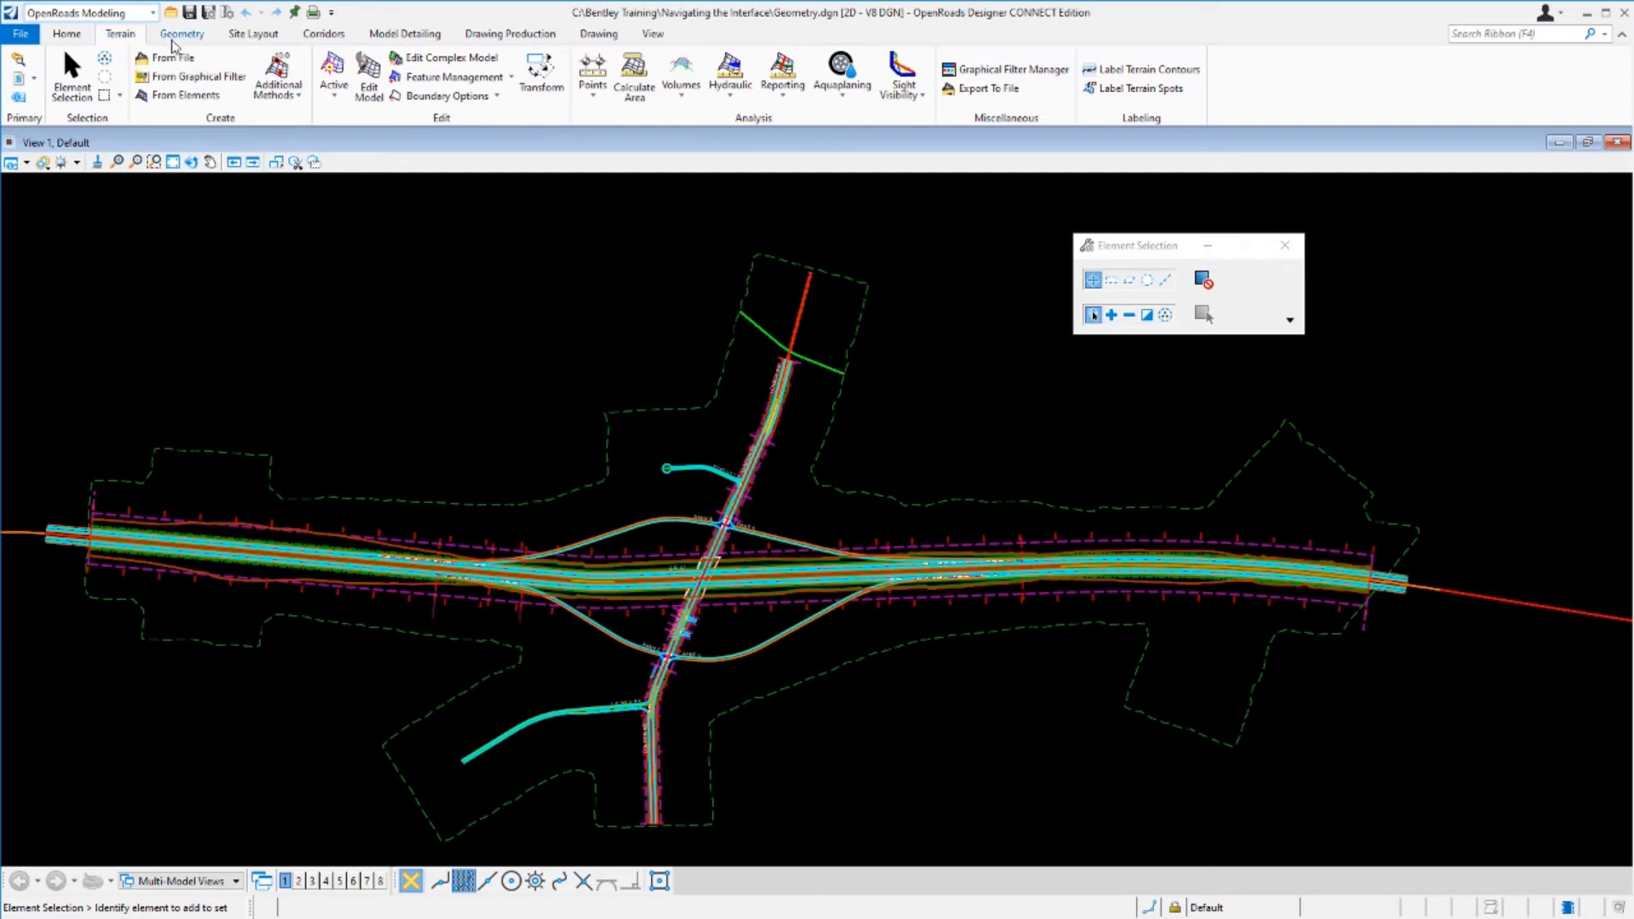
pyautogui.click(177, 35)
pyautogui.click(251, 36)
pyautogui.click(326, 37)
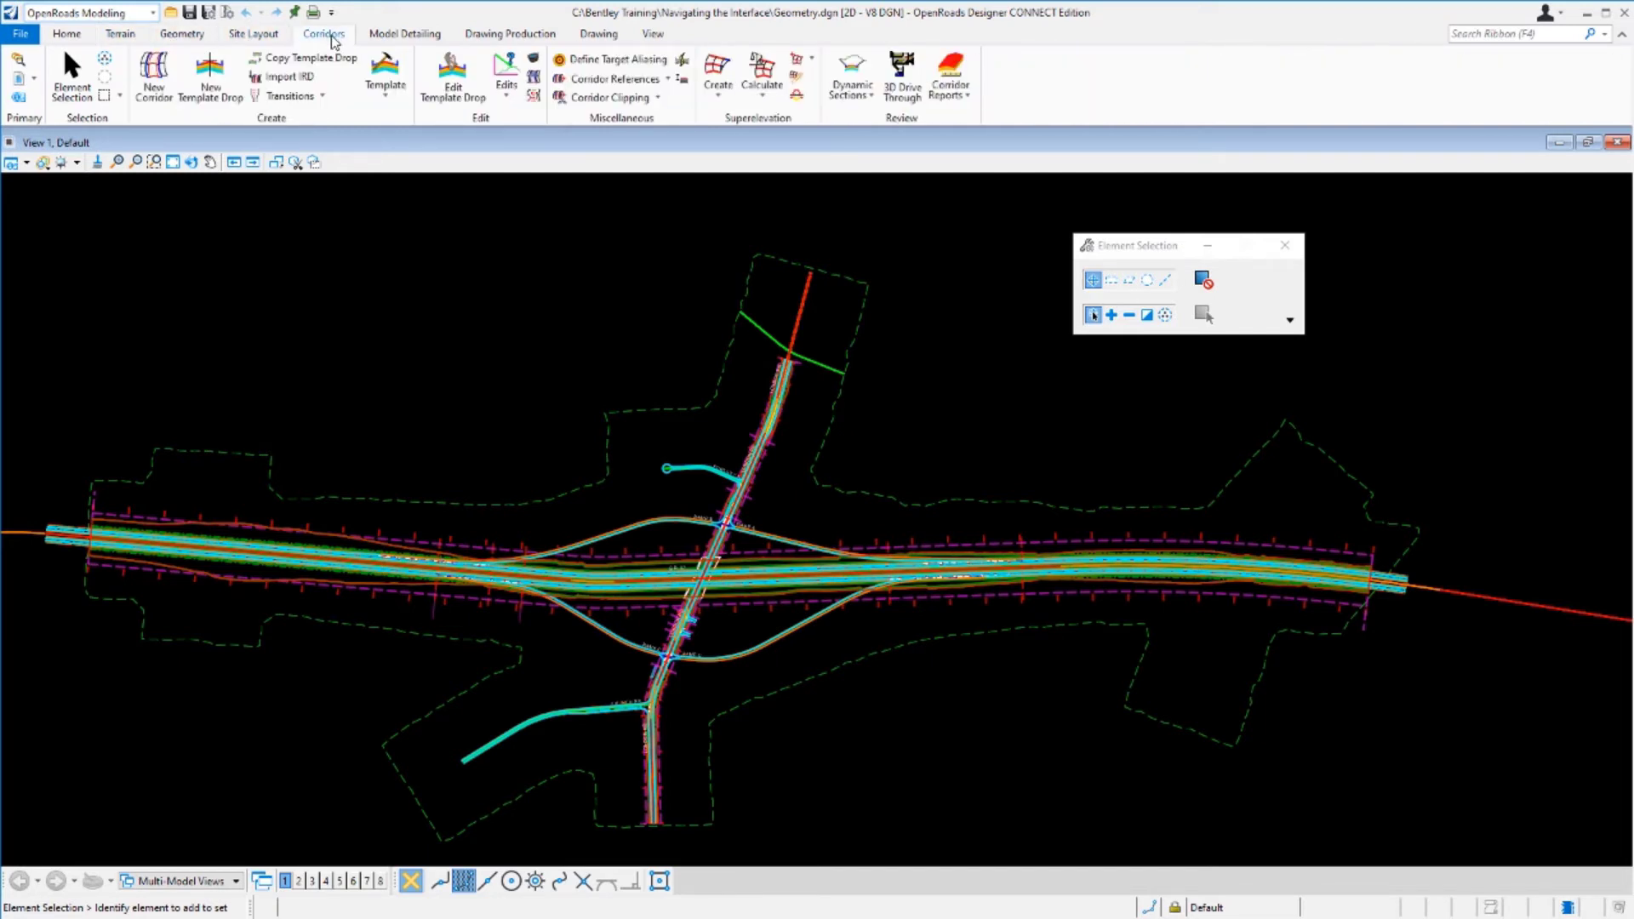
pyautogui.scroll(-1, 332, 38)
pyautogui.scroll(-1, 333, 41)
pyautogui.scroll(-1, 333, 39)
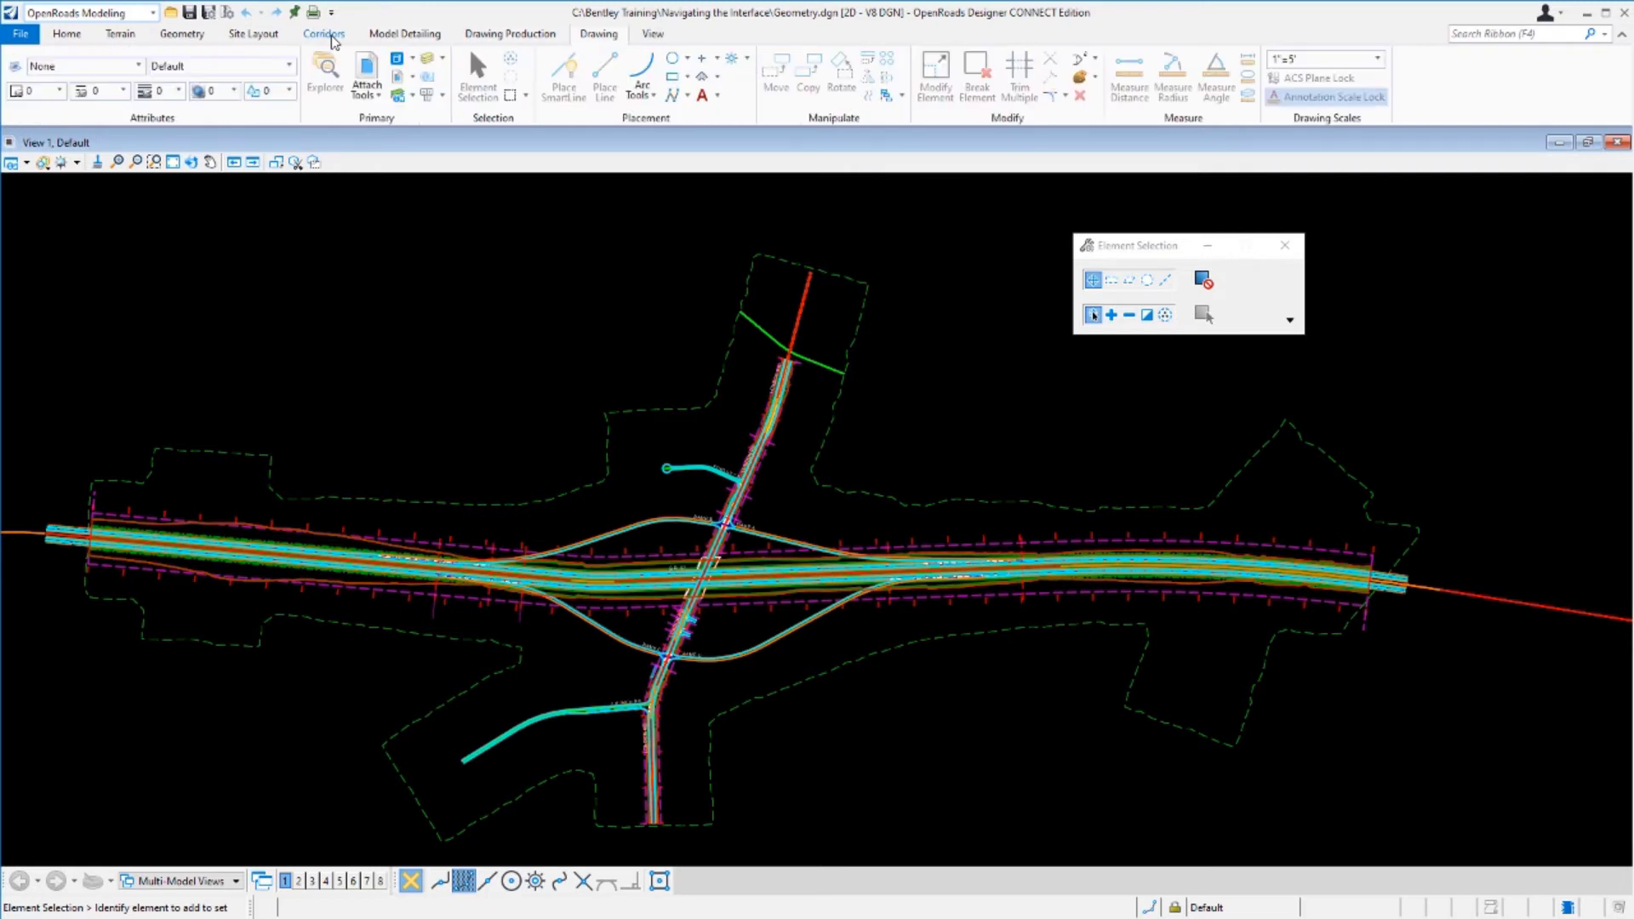
pyautogui.scroll(-1, 332, 40)
pyautogui.scroll(1, 333, 40)
pyautogui.scroll(1, 332, 40)
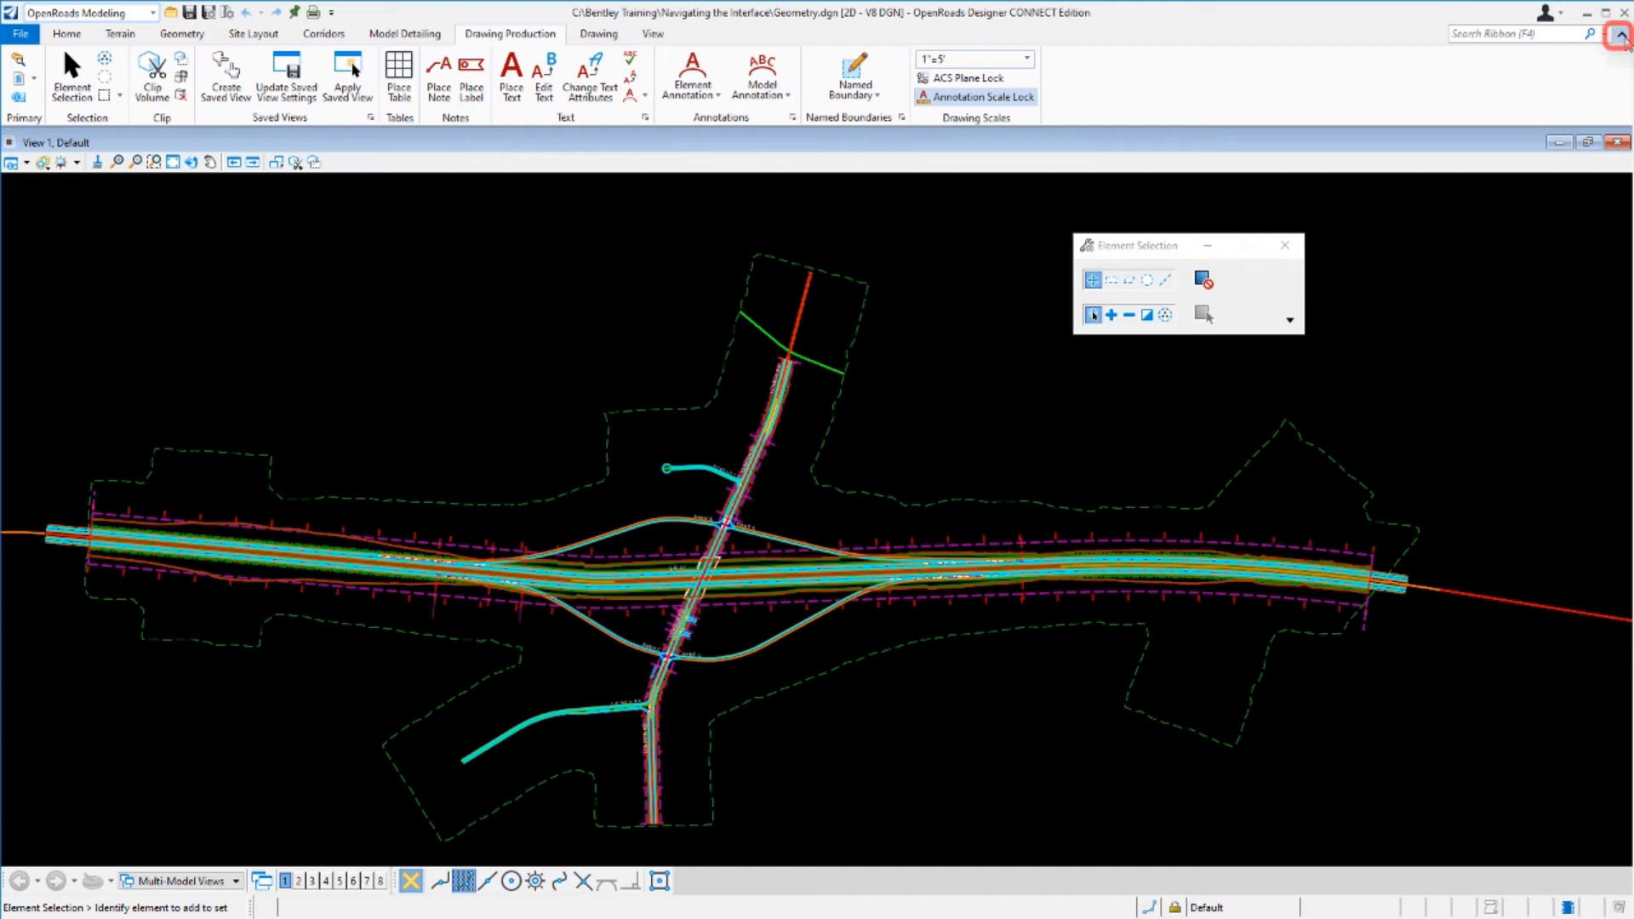
# Step: Collapse and restore the ribbon twice, ending with the Drawing tools expanded
pyautogui.click(1619, 37)
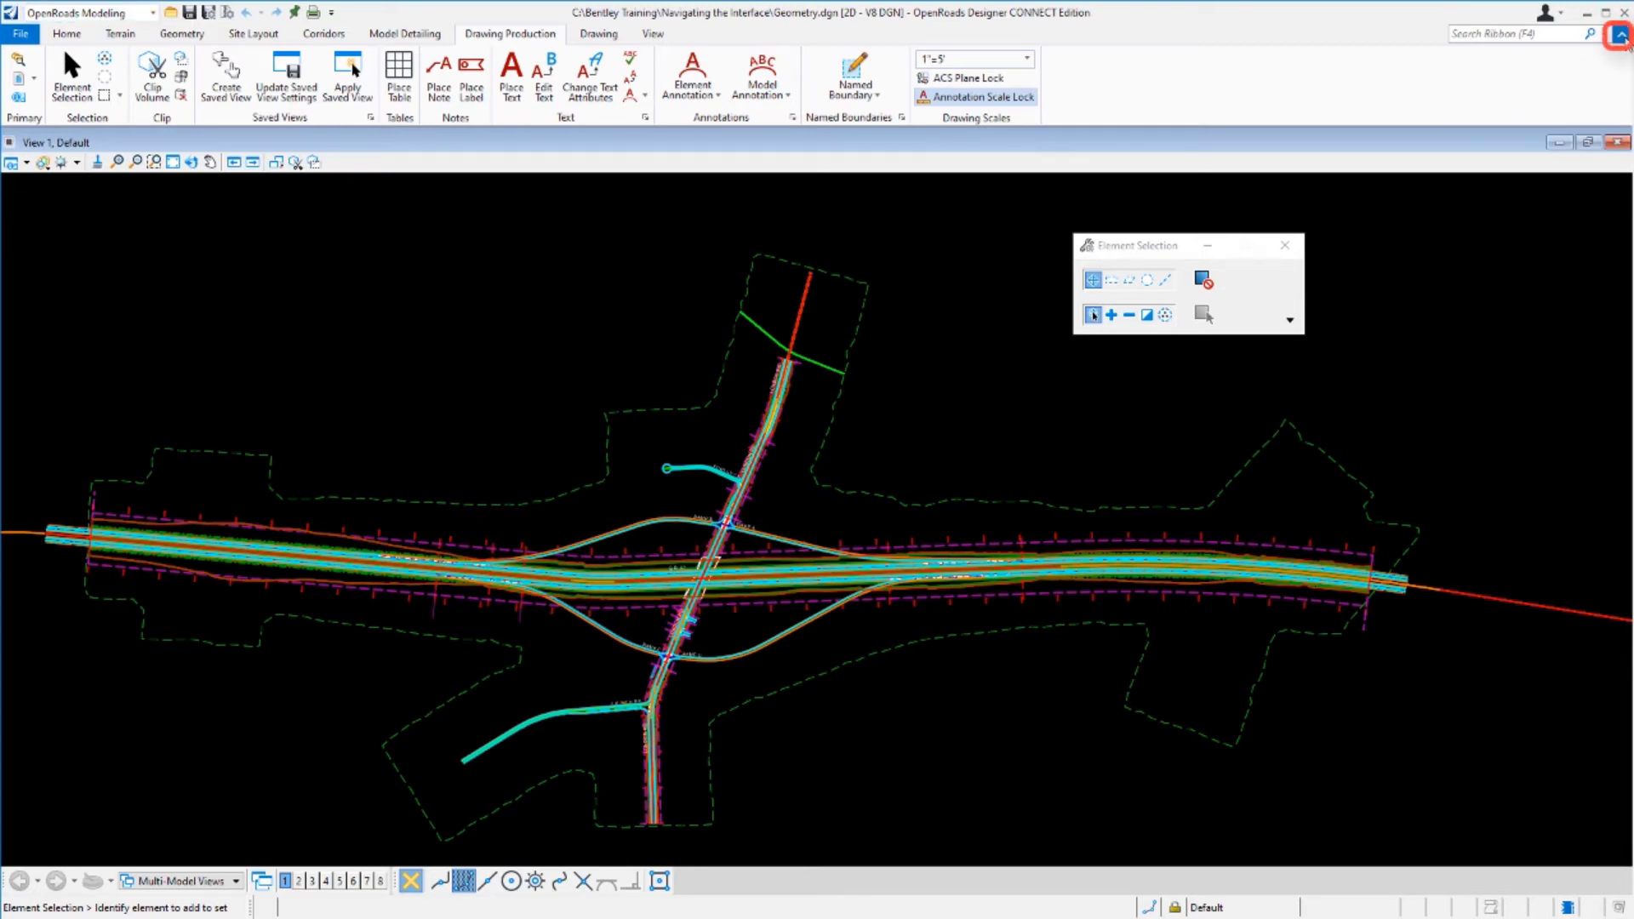
pyautogui.click(1618, 35)
pyautogui.doubleClick(604, 39)
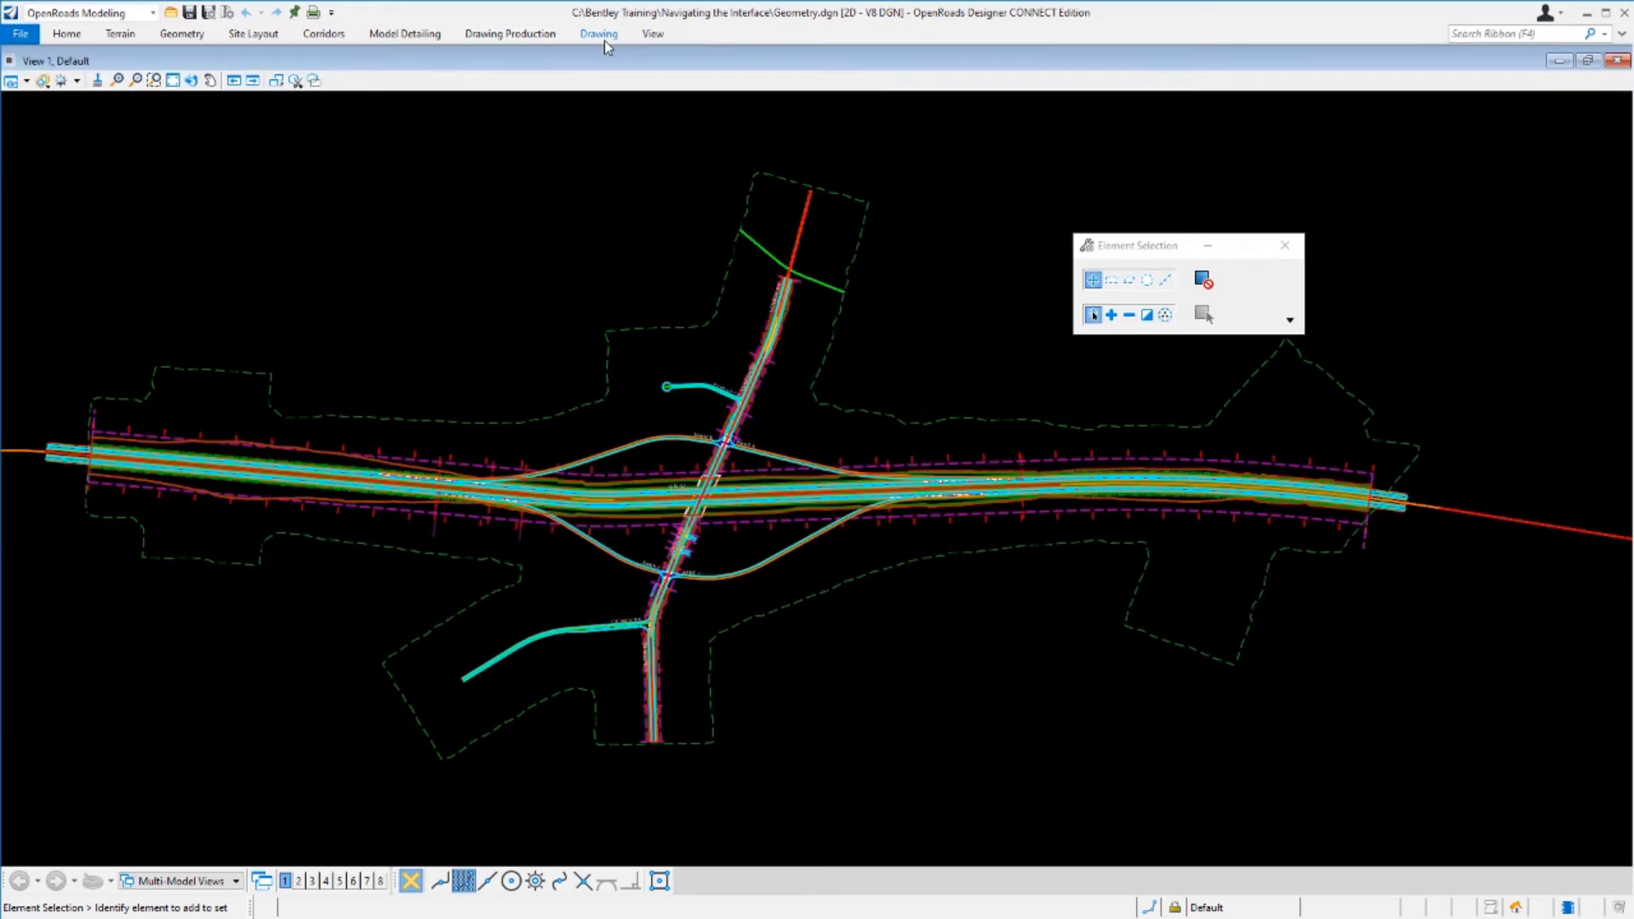
pyautogui.doubleClick(604, 37)
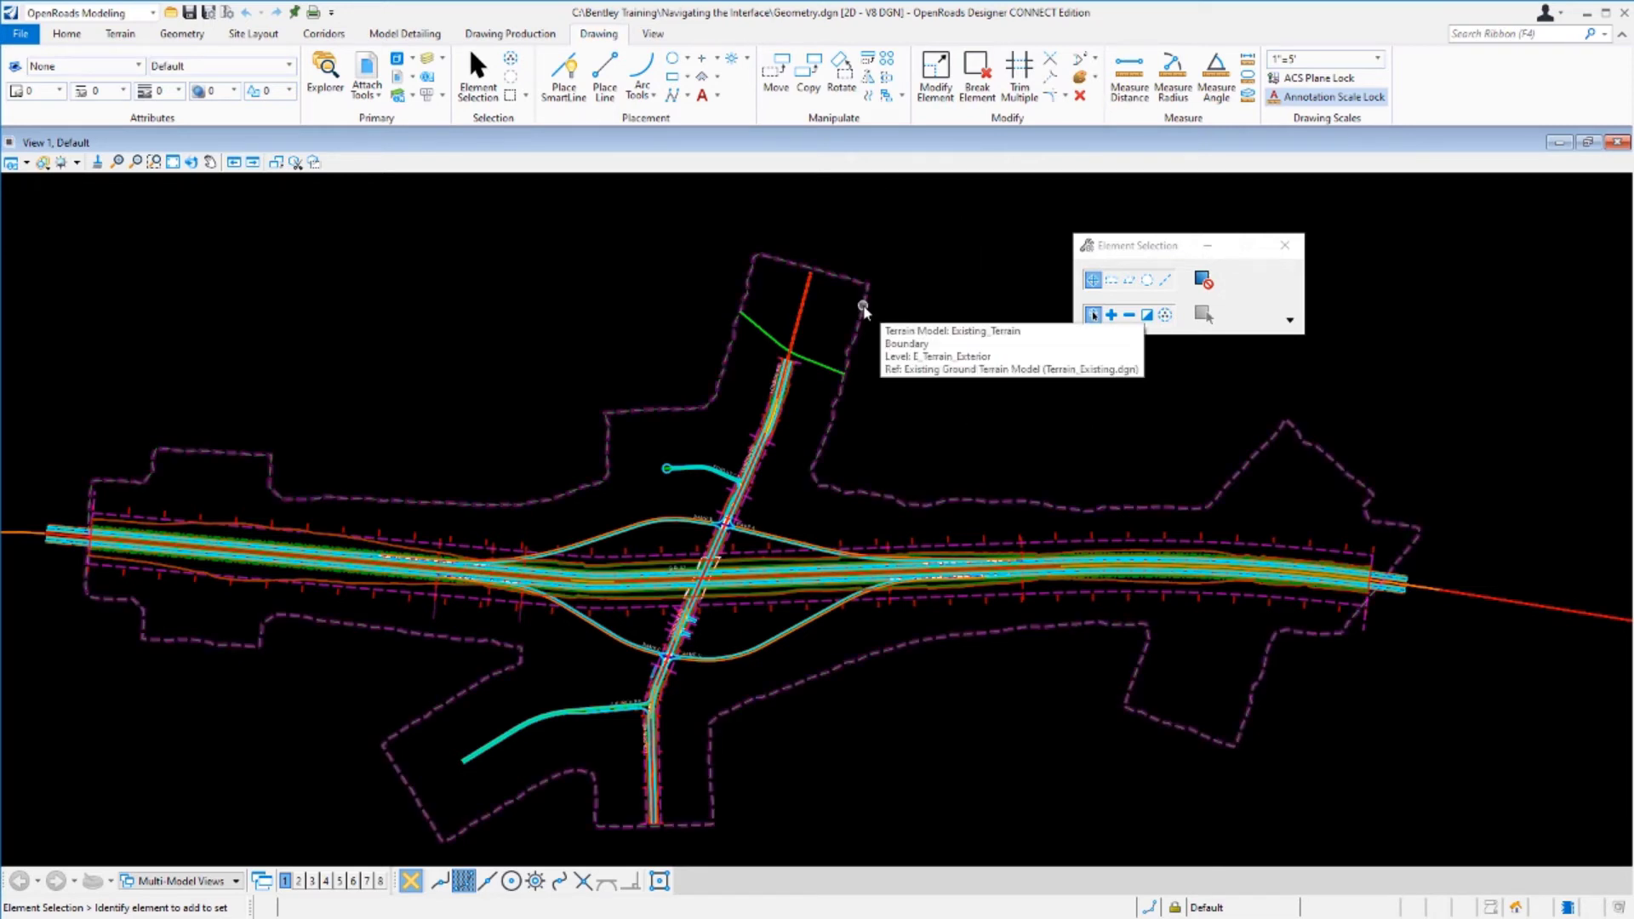
pyautogui.rightClick(740, 117)
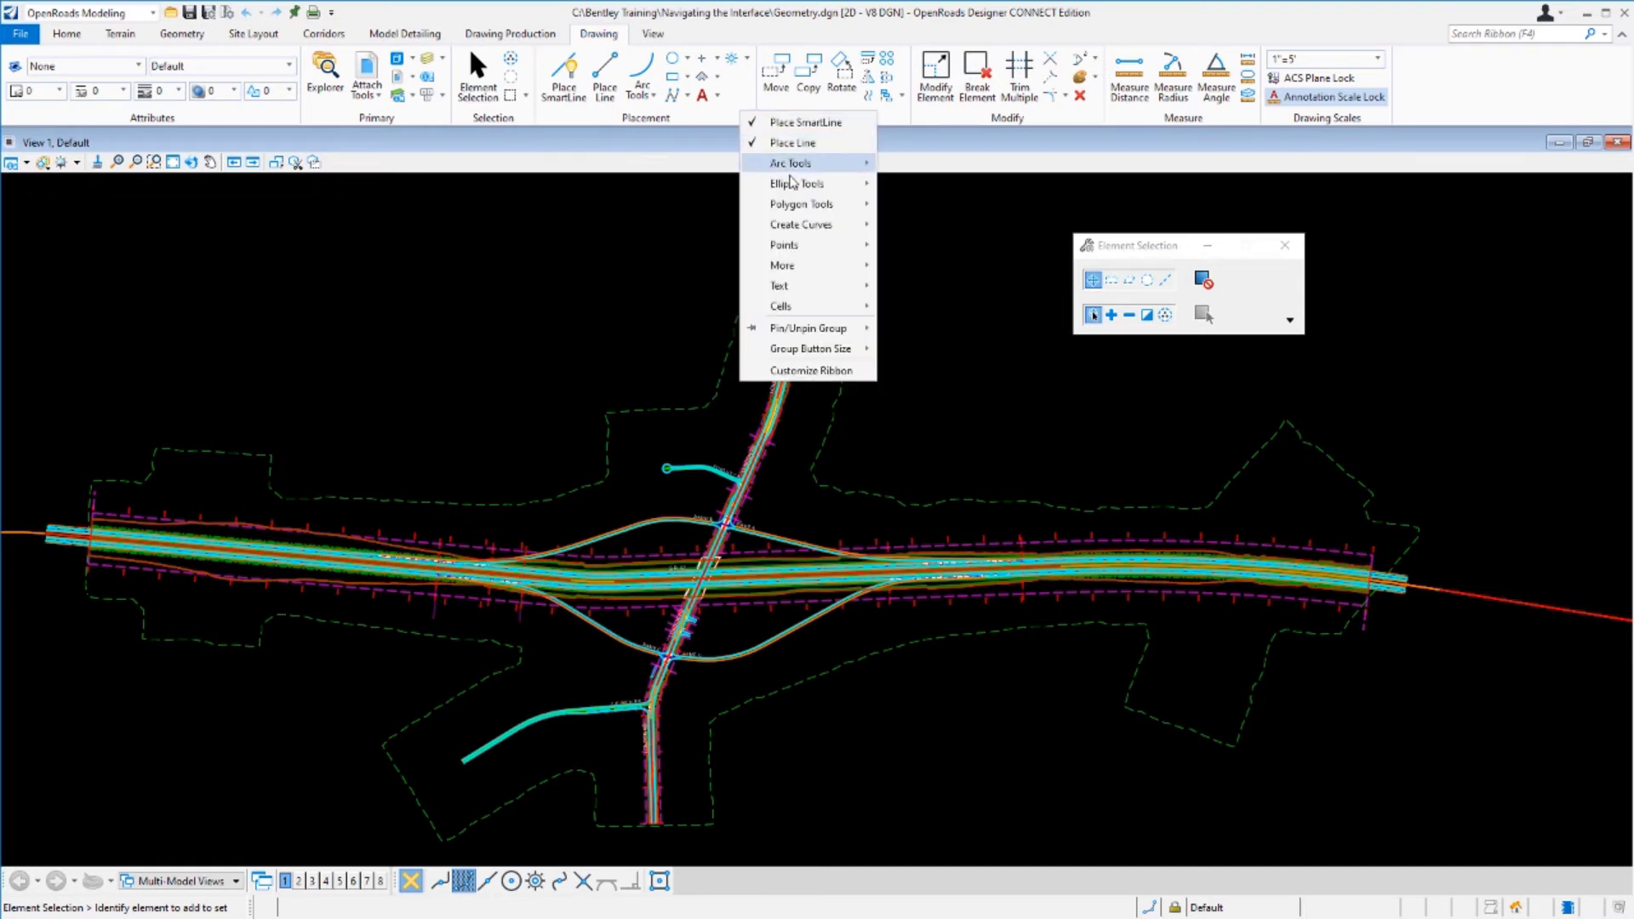
pyautogui.moveTo(802, 205)
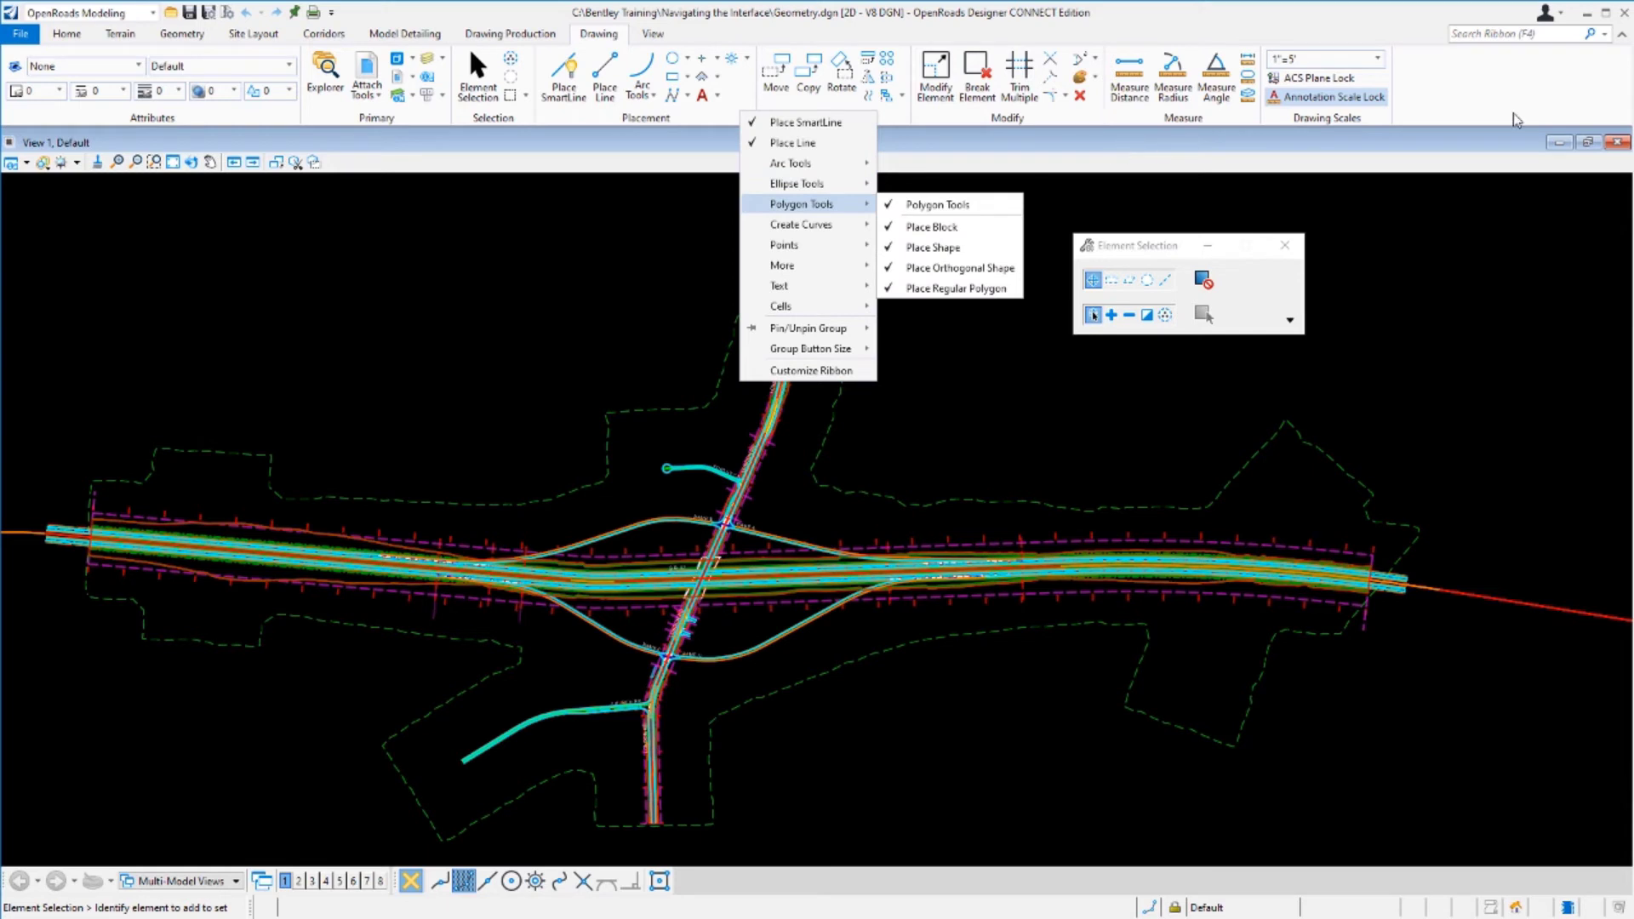
pyautogui.click(1517, 122)
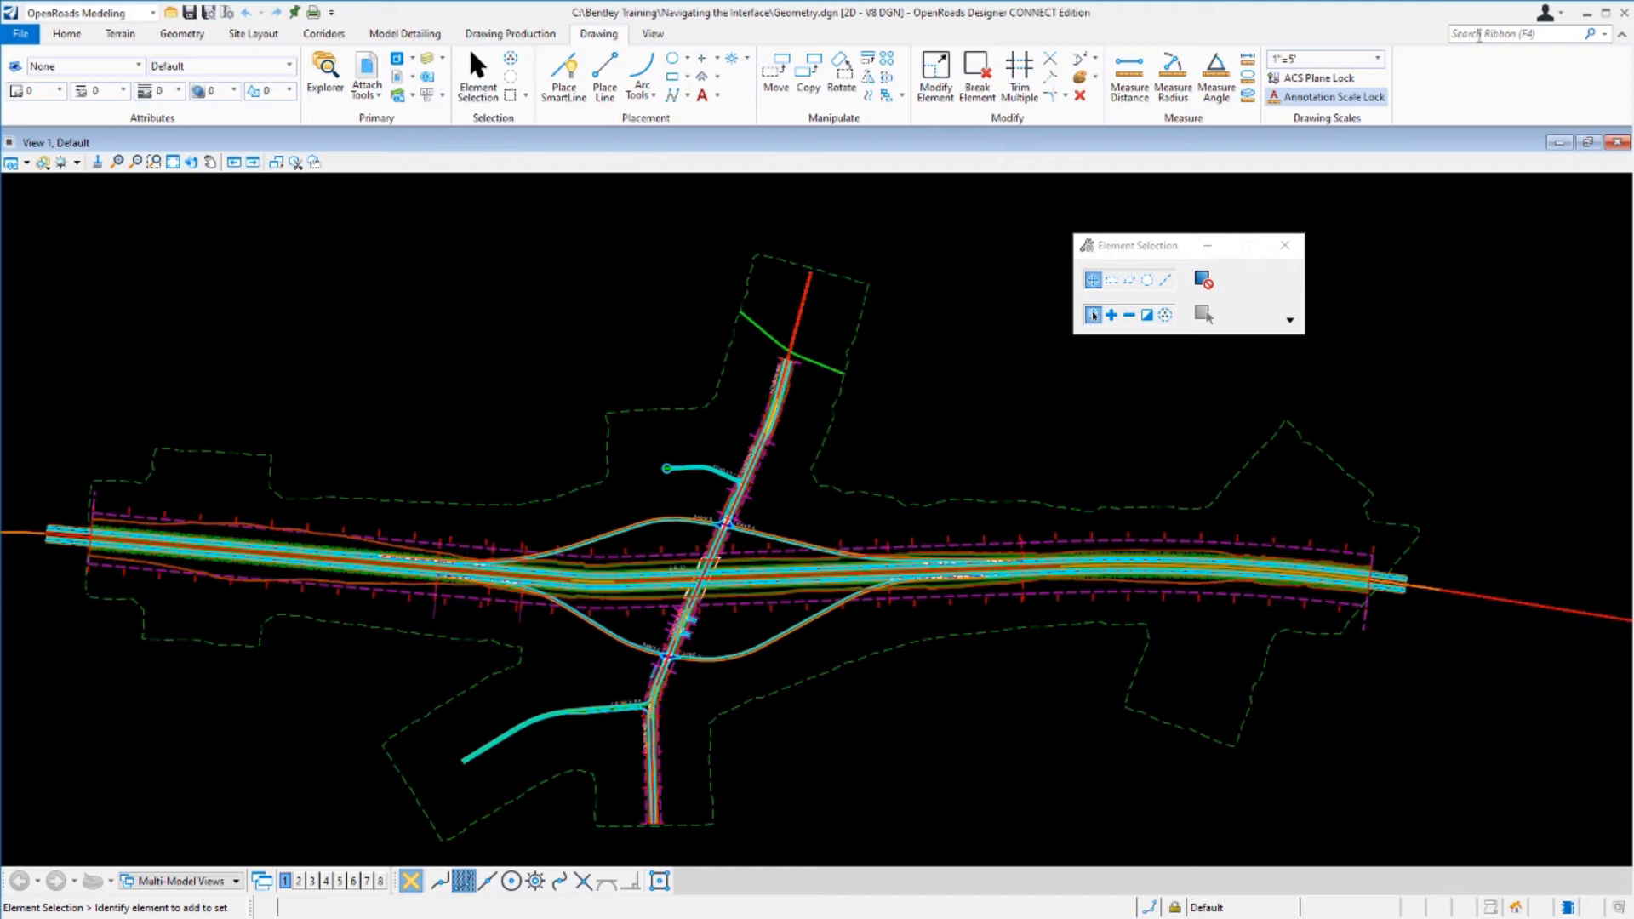
# Step: Search the ribbon for 'arc' and start Arc Between Points
pyautogui.click(1479, 34)
pyautogui.write('arc')
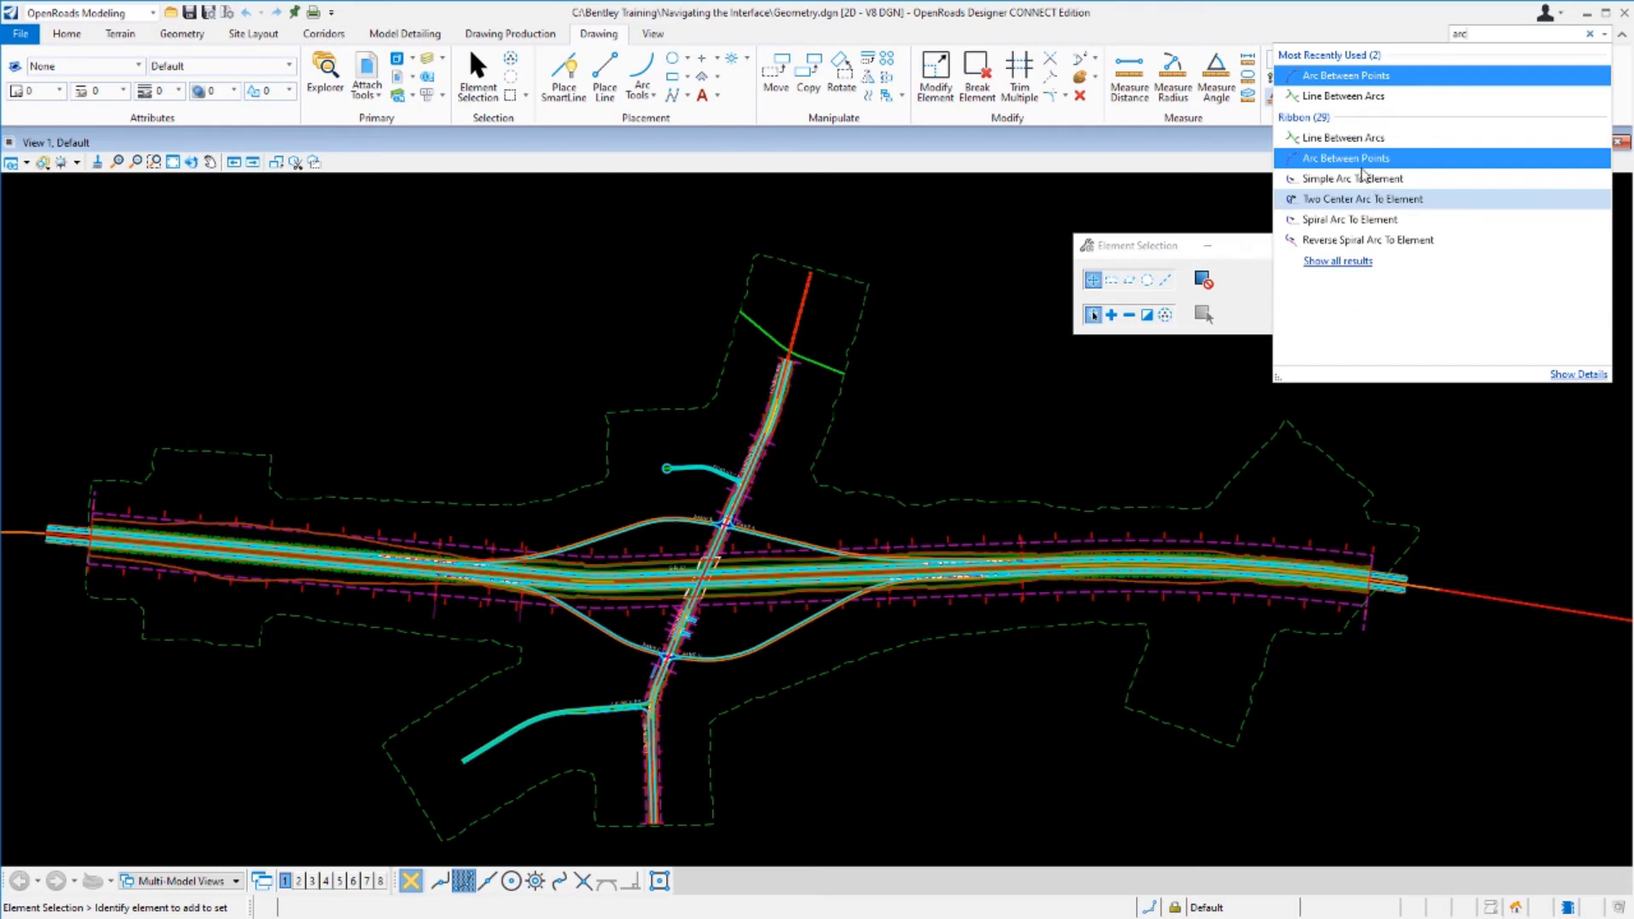
pyautogui.moveTo(1347, 159)
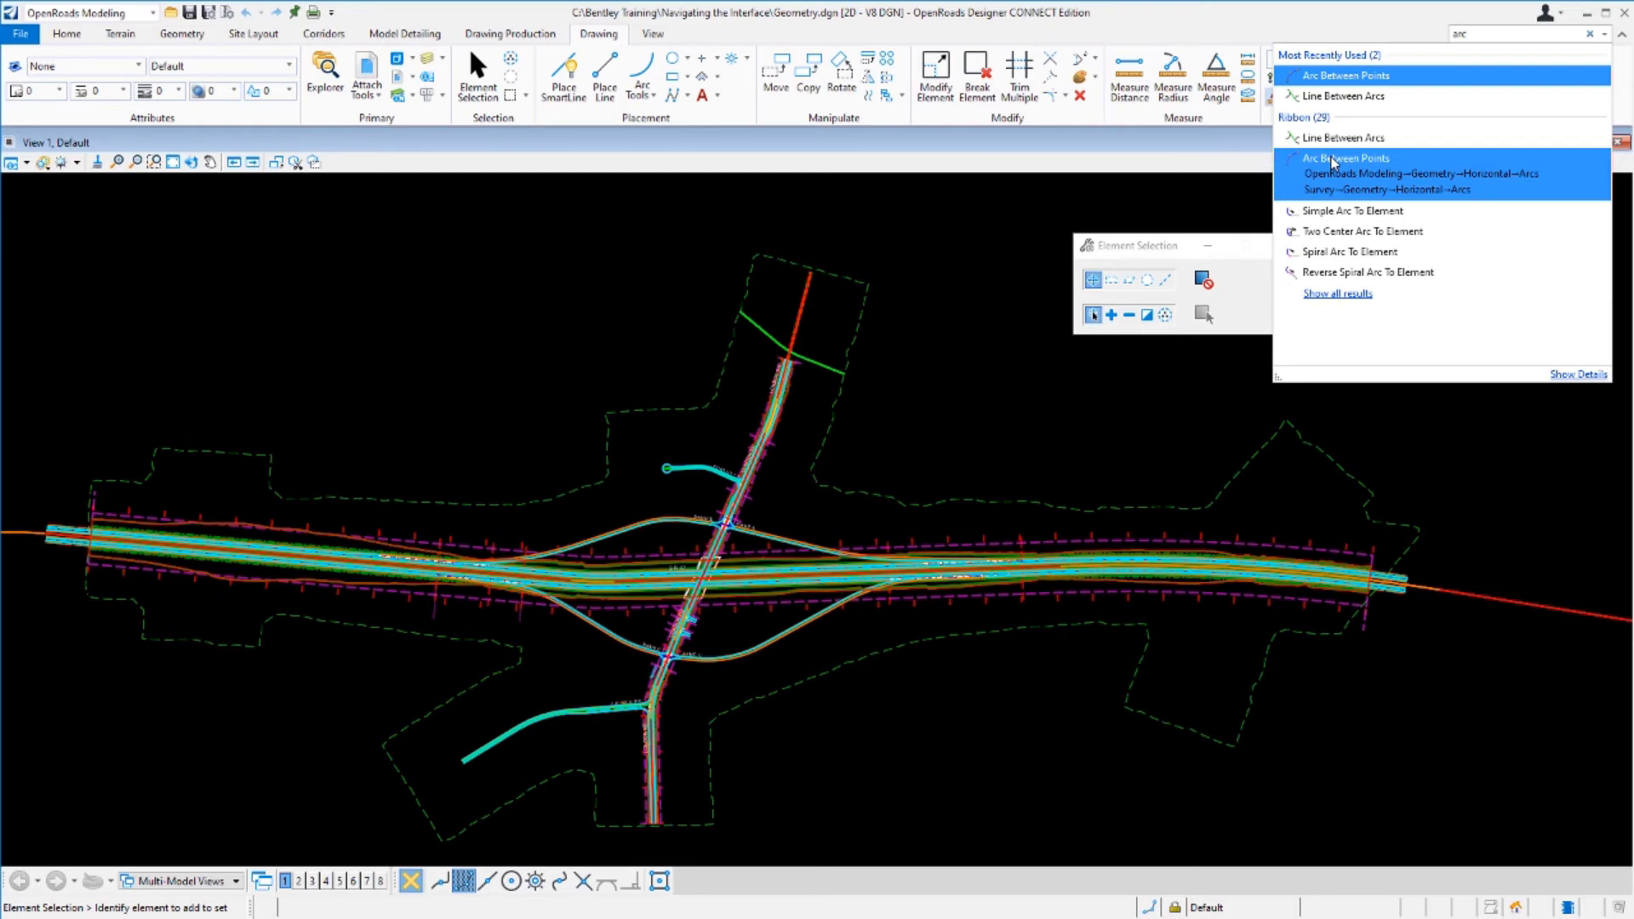
pyautogui.click(1332, 161)
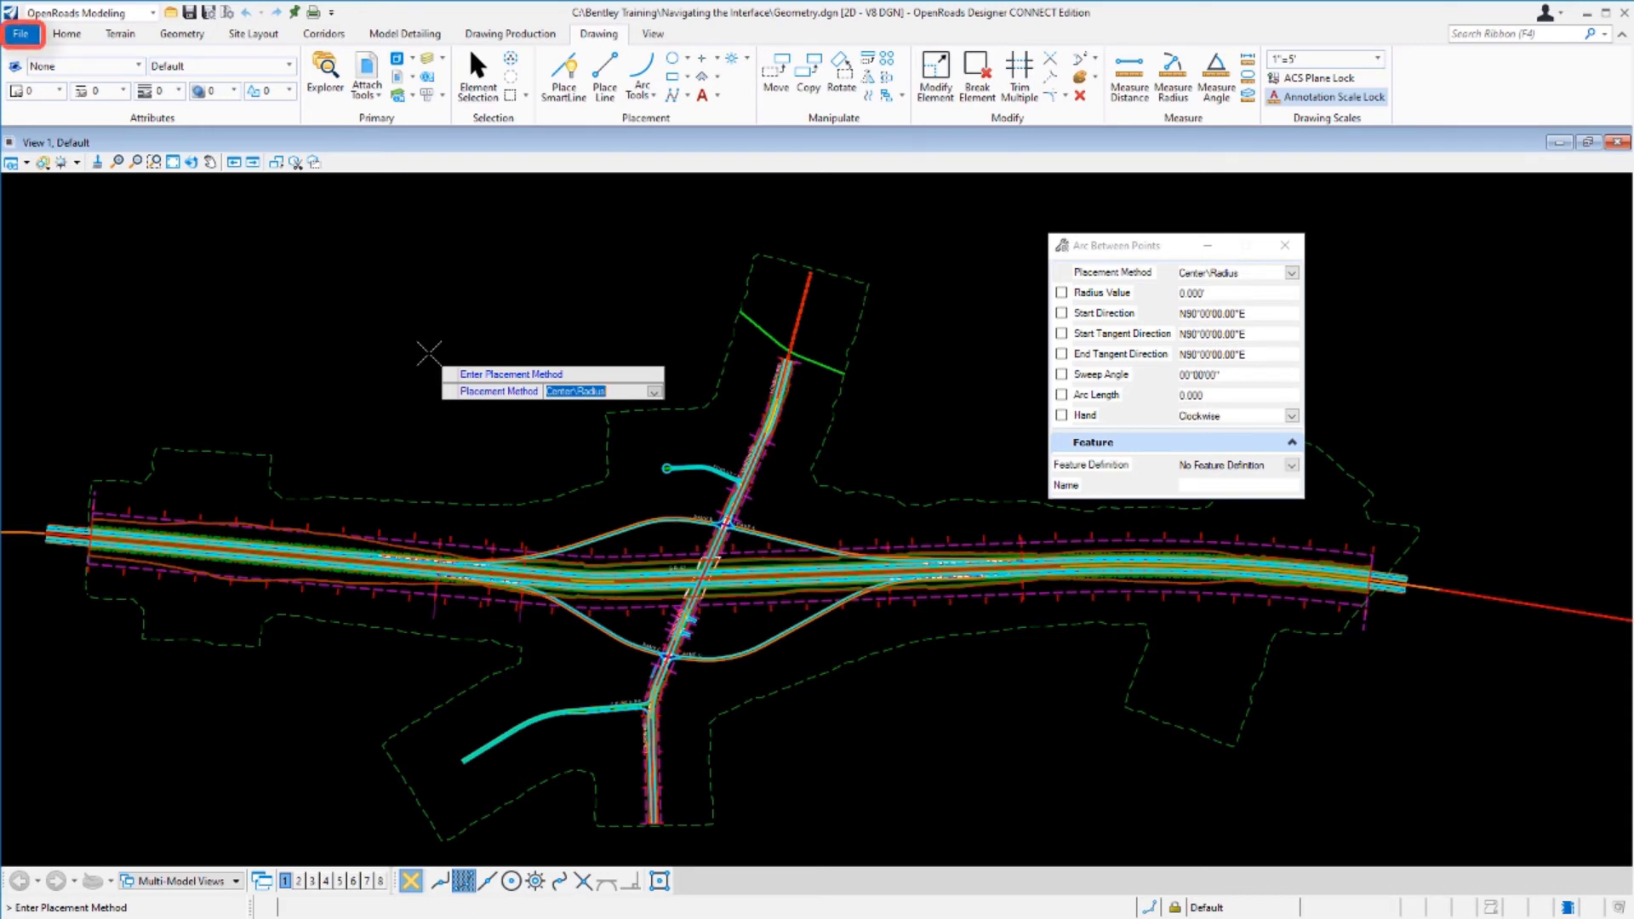
pyautogui.click(25, 39)
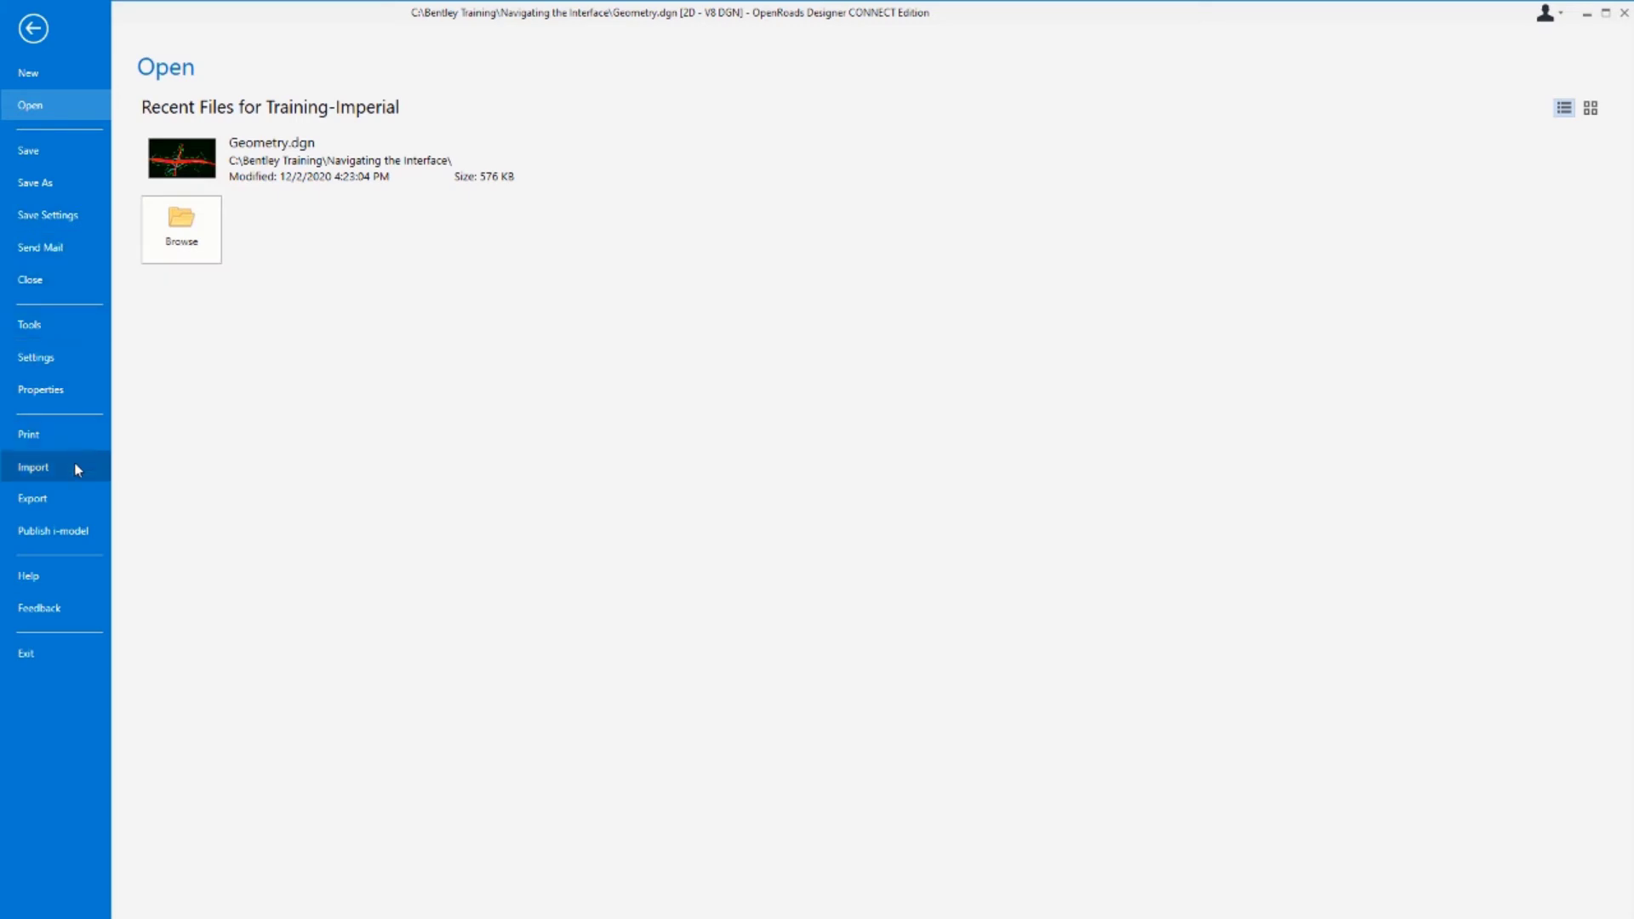
pyautogui.click(82, 583)
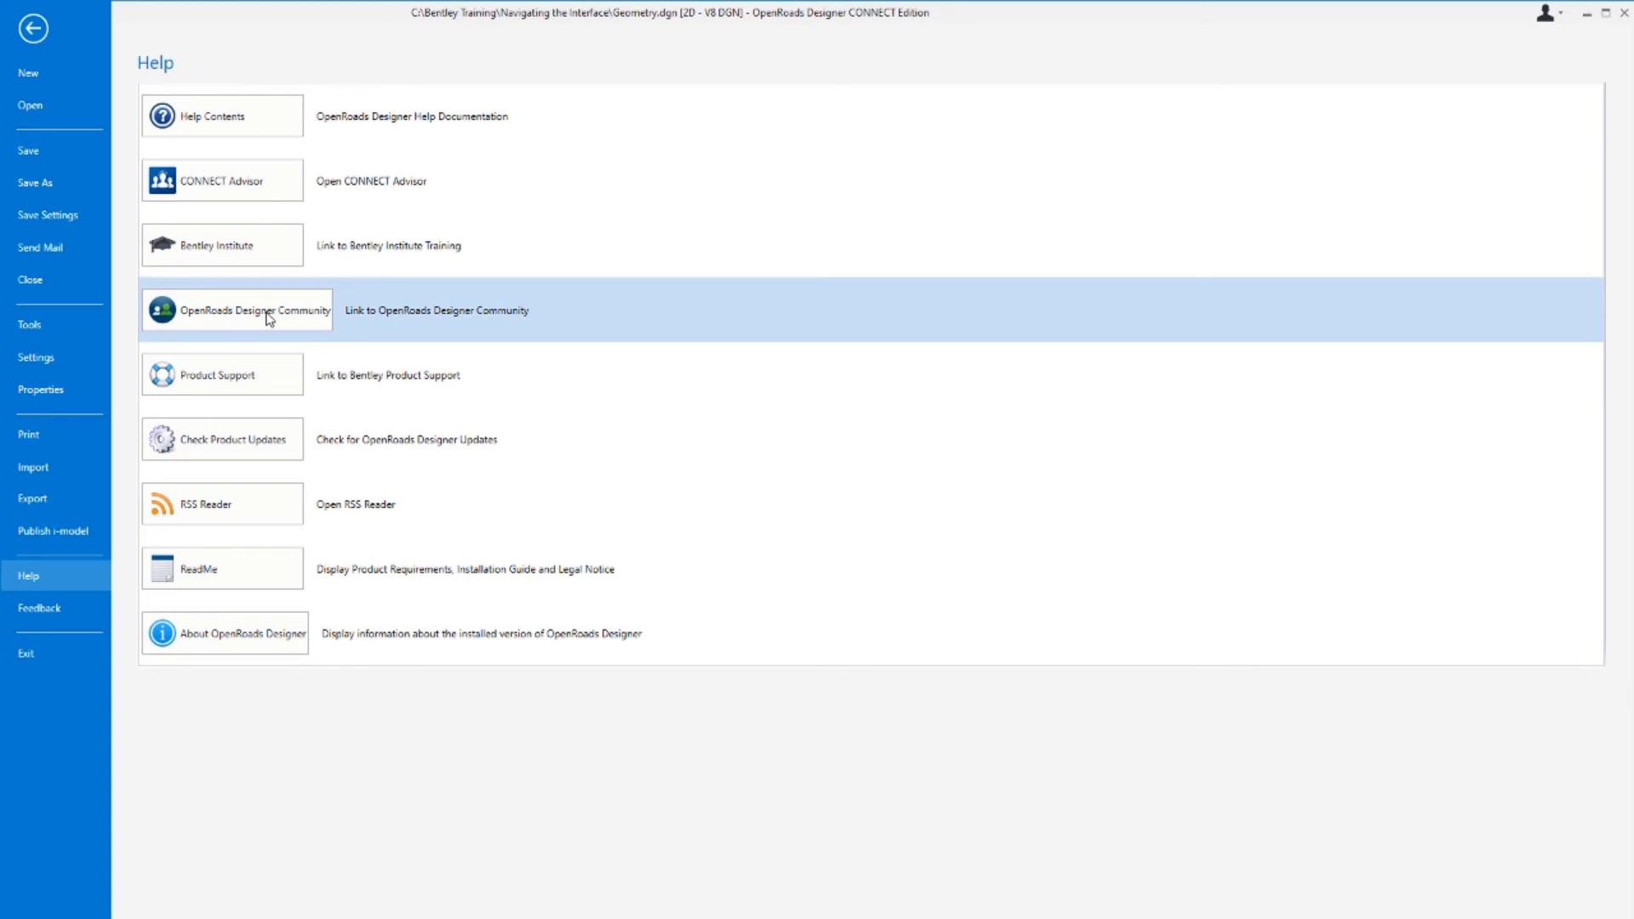
pyautogui.click(34, 28)
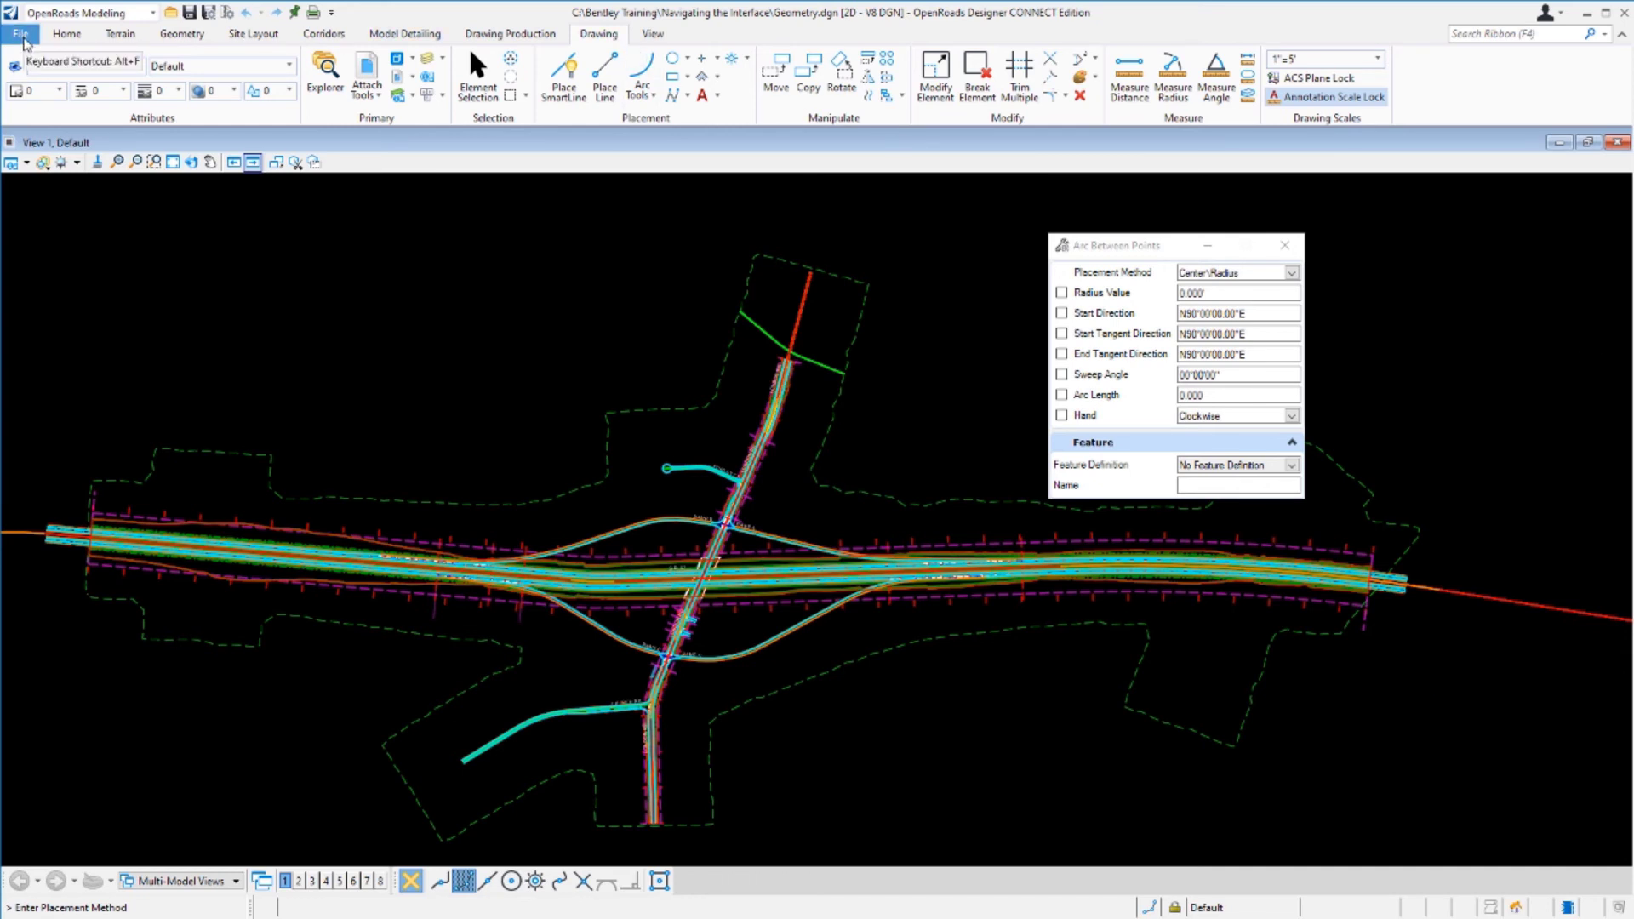
# Step: Open Geometry.dgn's Design File Settings from the backstage File settings
pyautogui.click(23, 43)
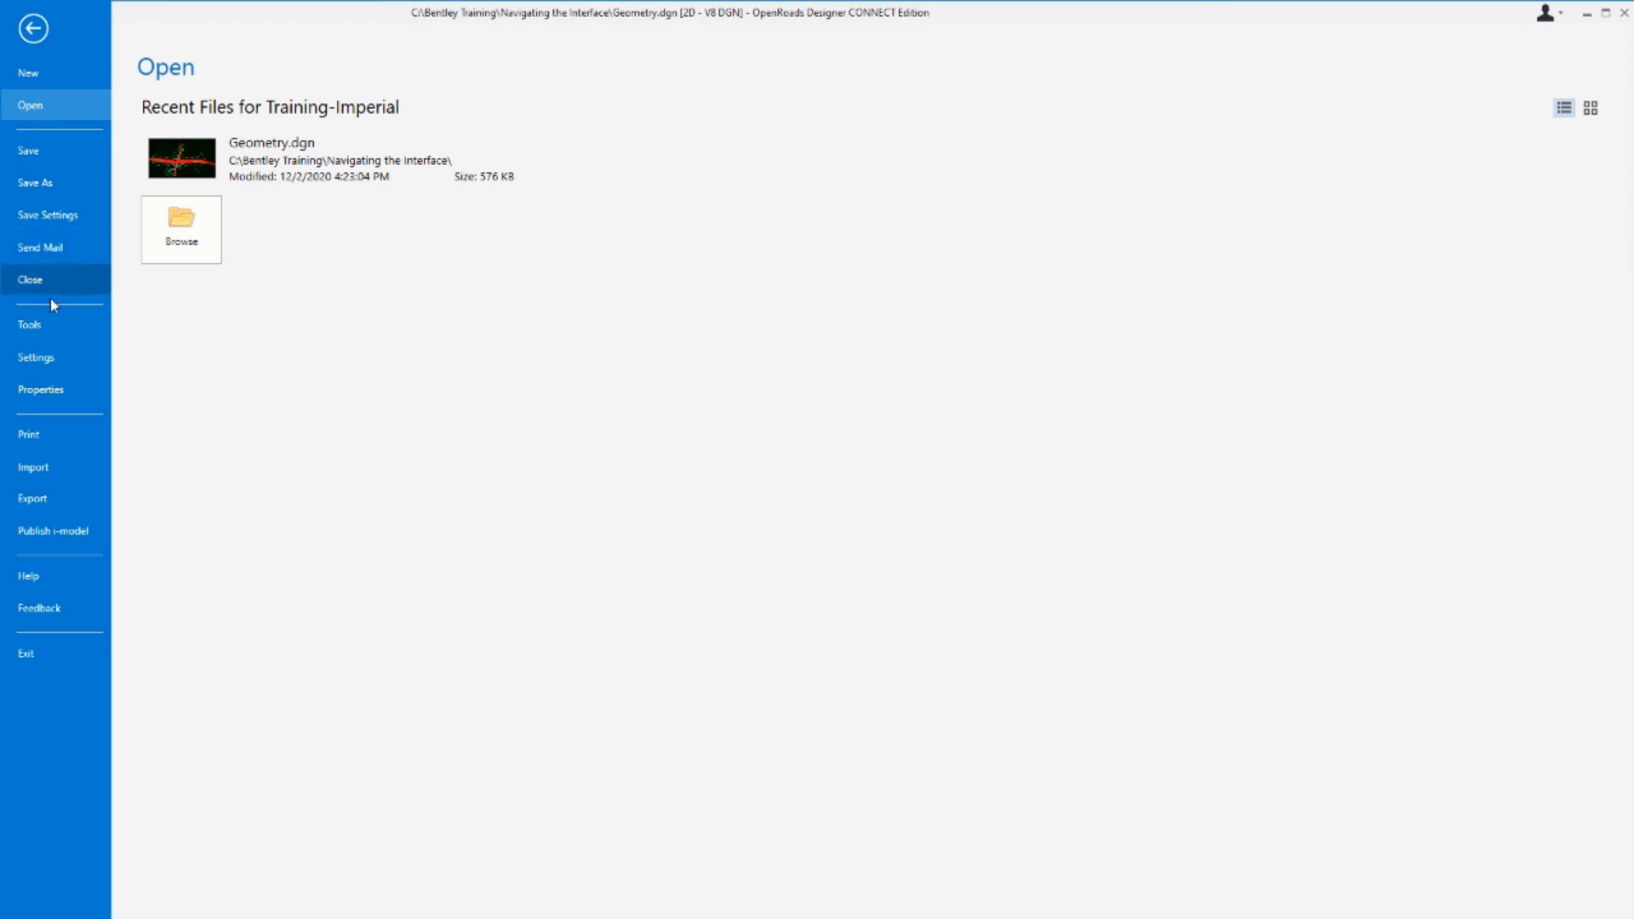
pyautogui.click(54, 370)
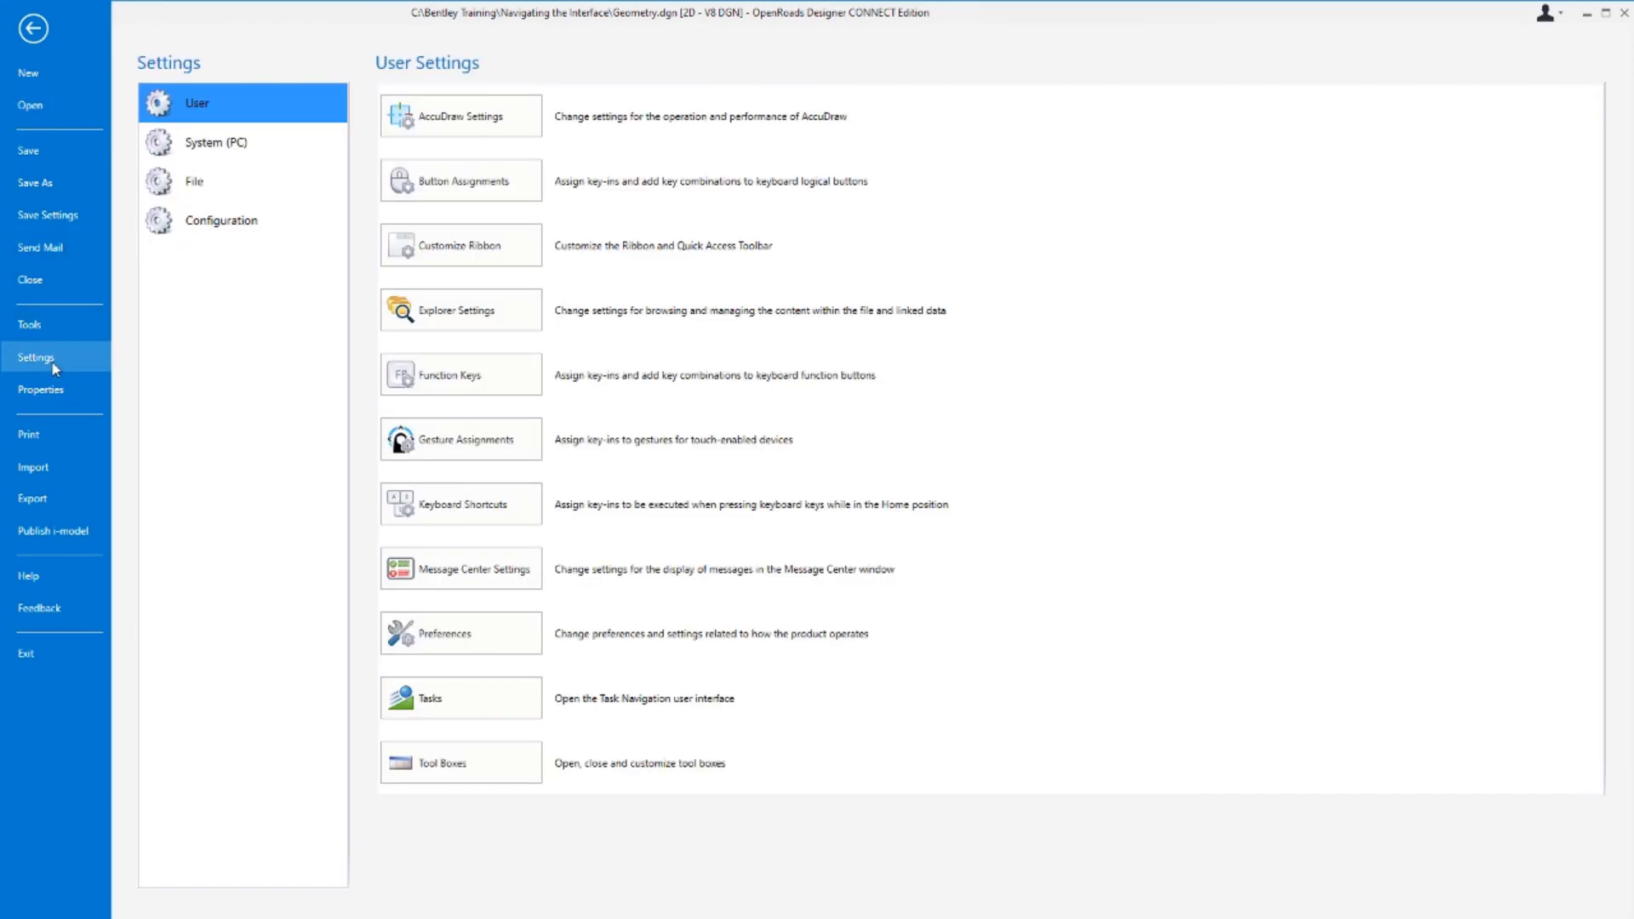
pyautogui.click(208, 183)
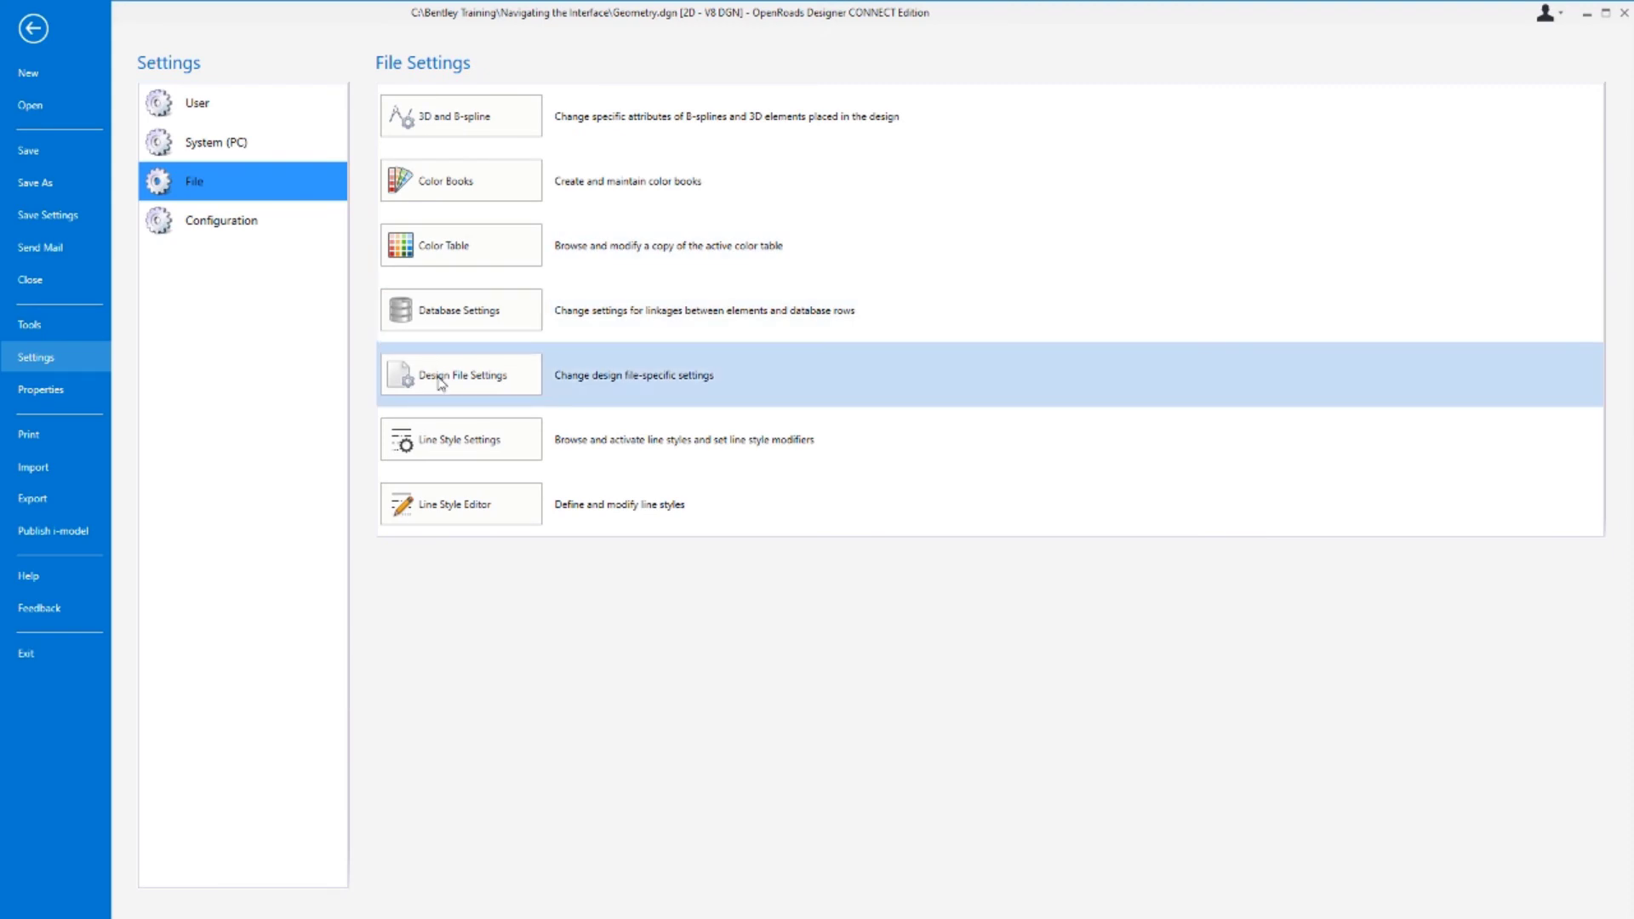
pyautogui.click(440, 383)
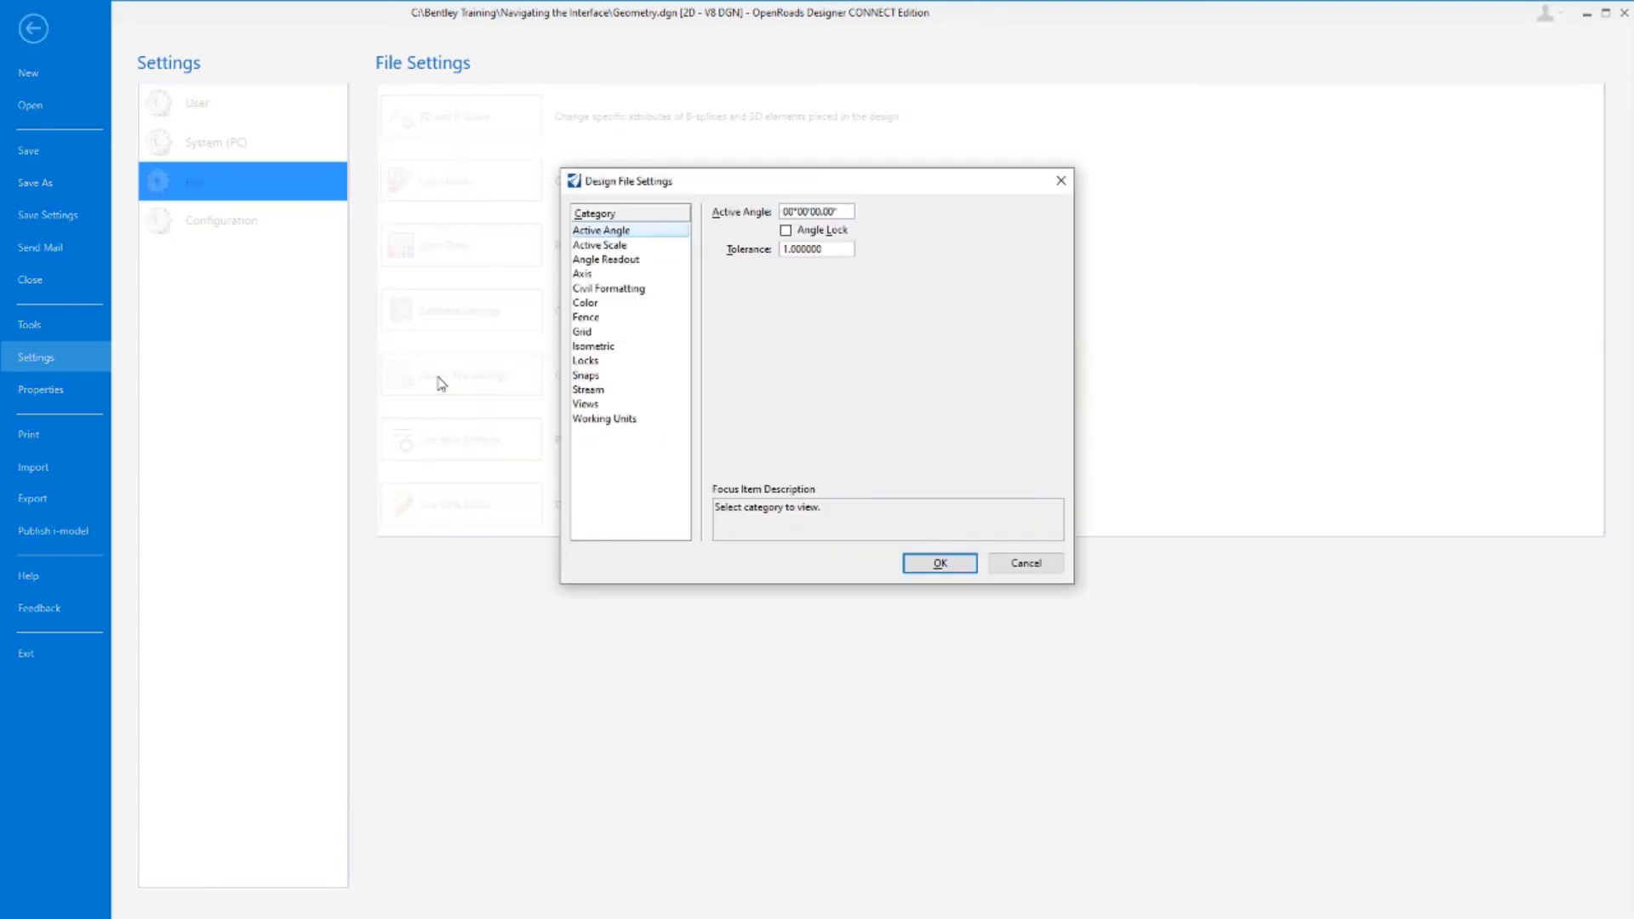
# Step: Set the Working Units linear accuracy to 0.1234 and confirm the change
pyautogui.click(633, 423)
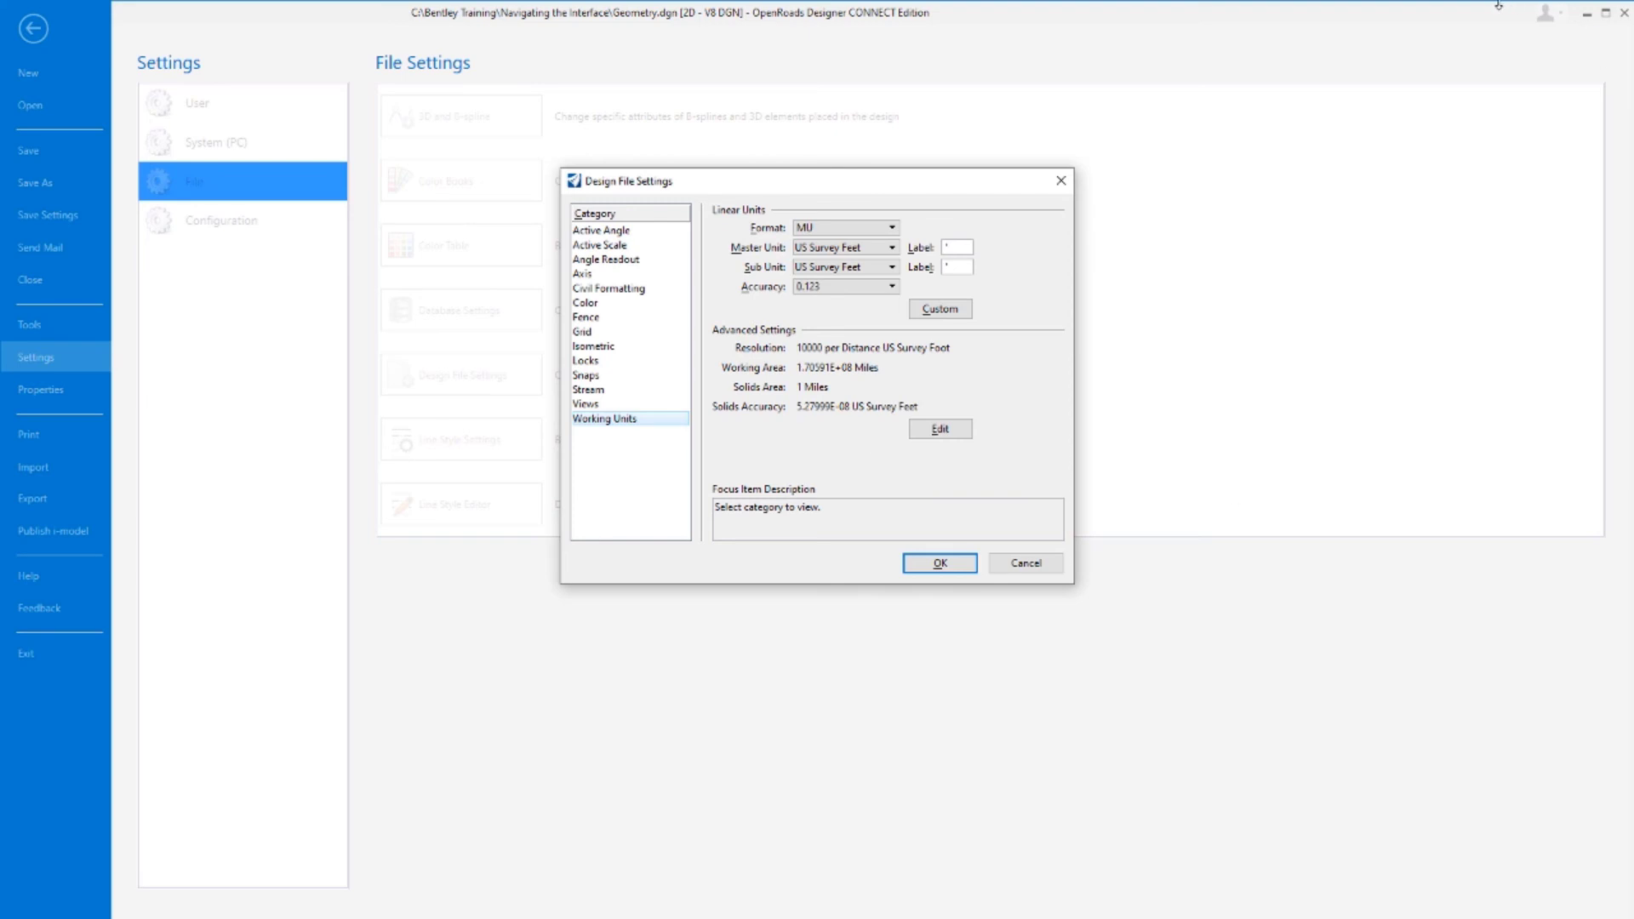
pyautogui.click(860, 294)
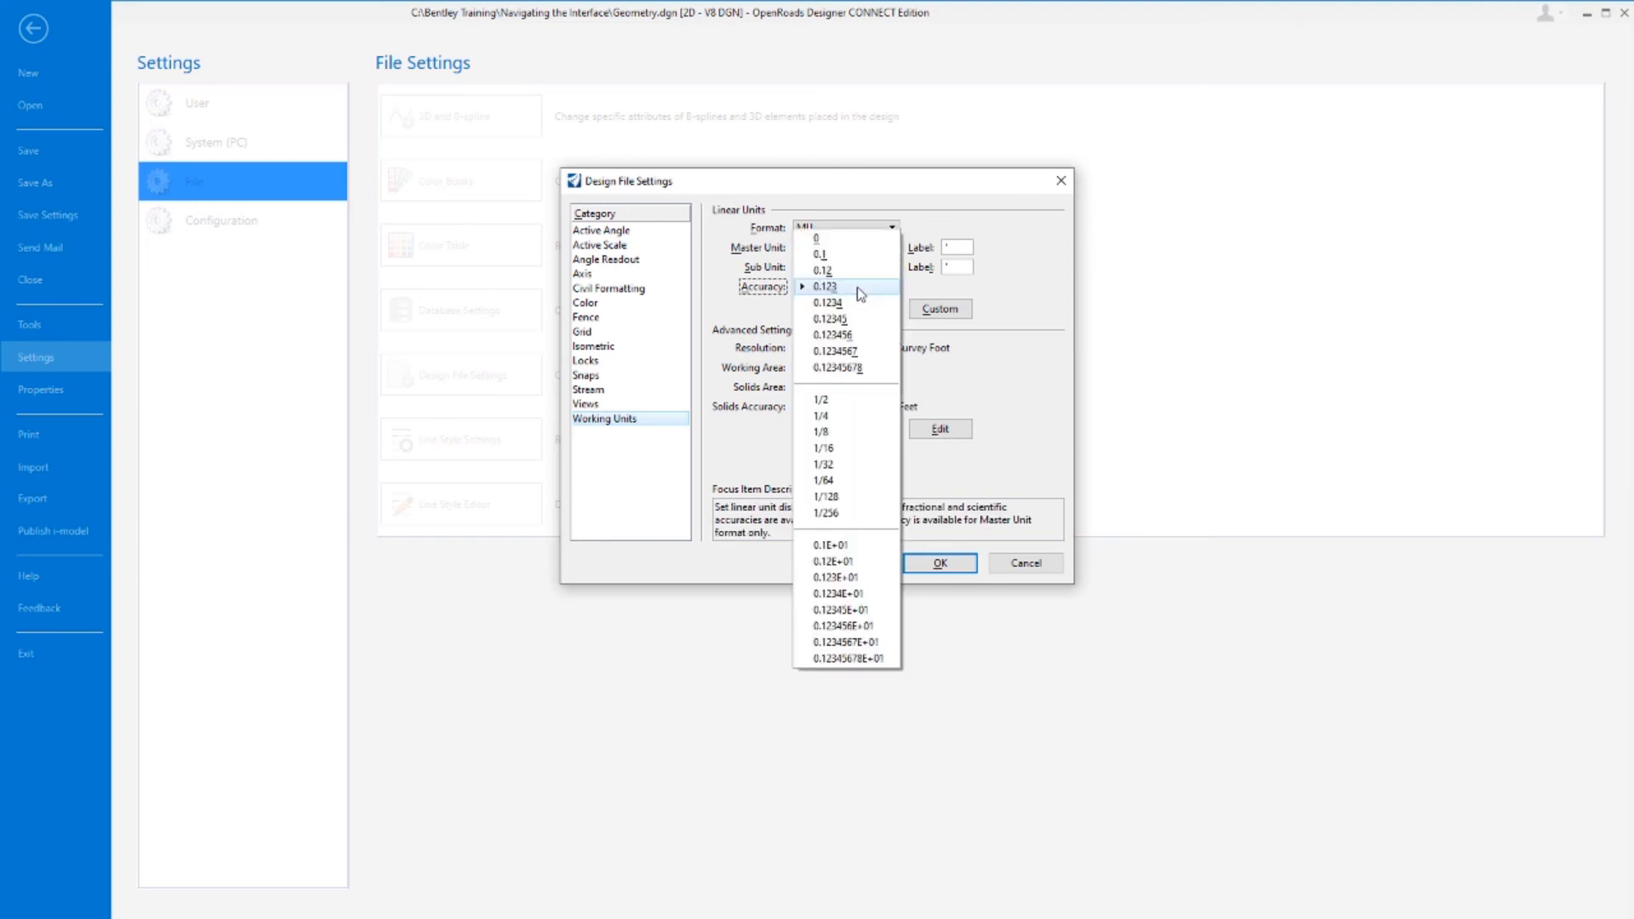
pyautogui.click(863, 305)
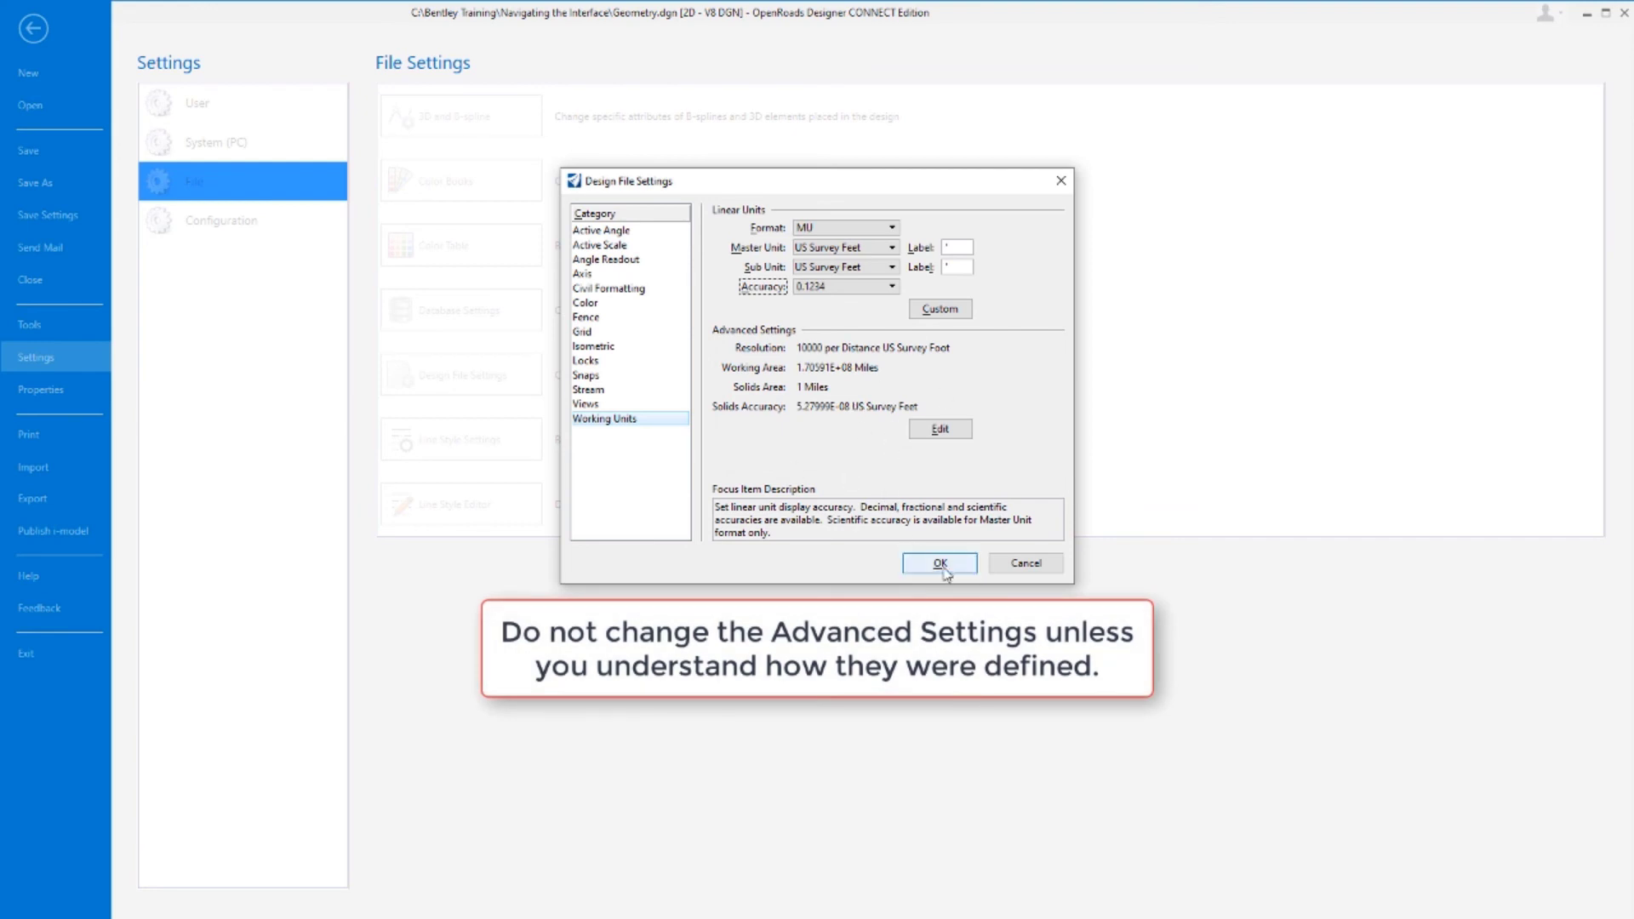
pyautogui.click(941, 565)
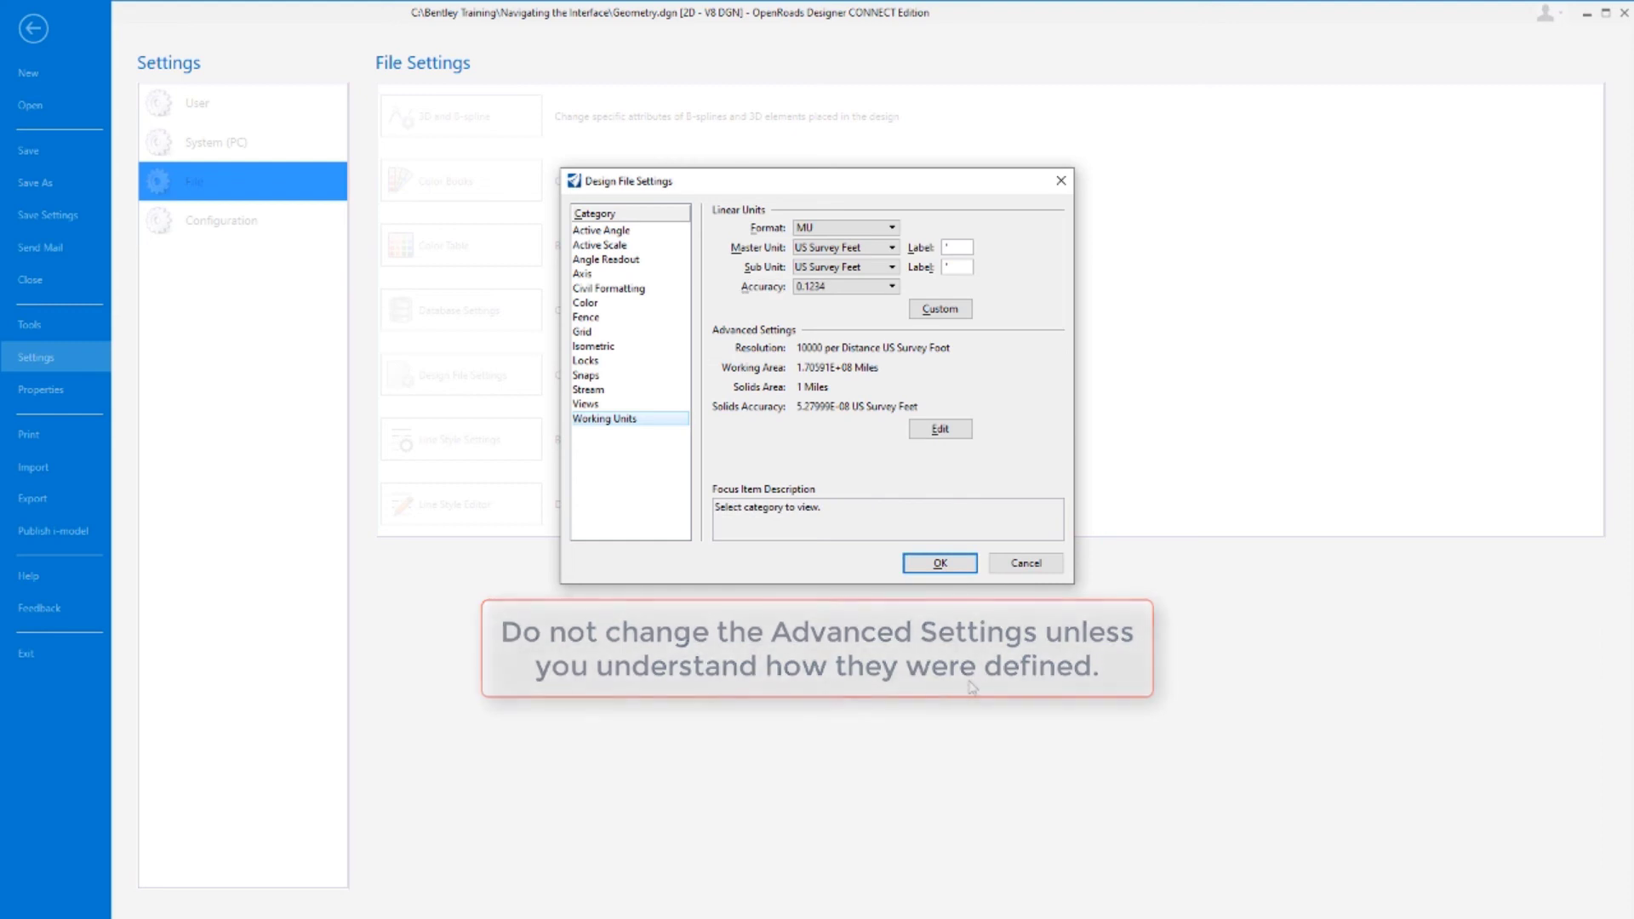
pyautogui.click(949, 567)
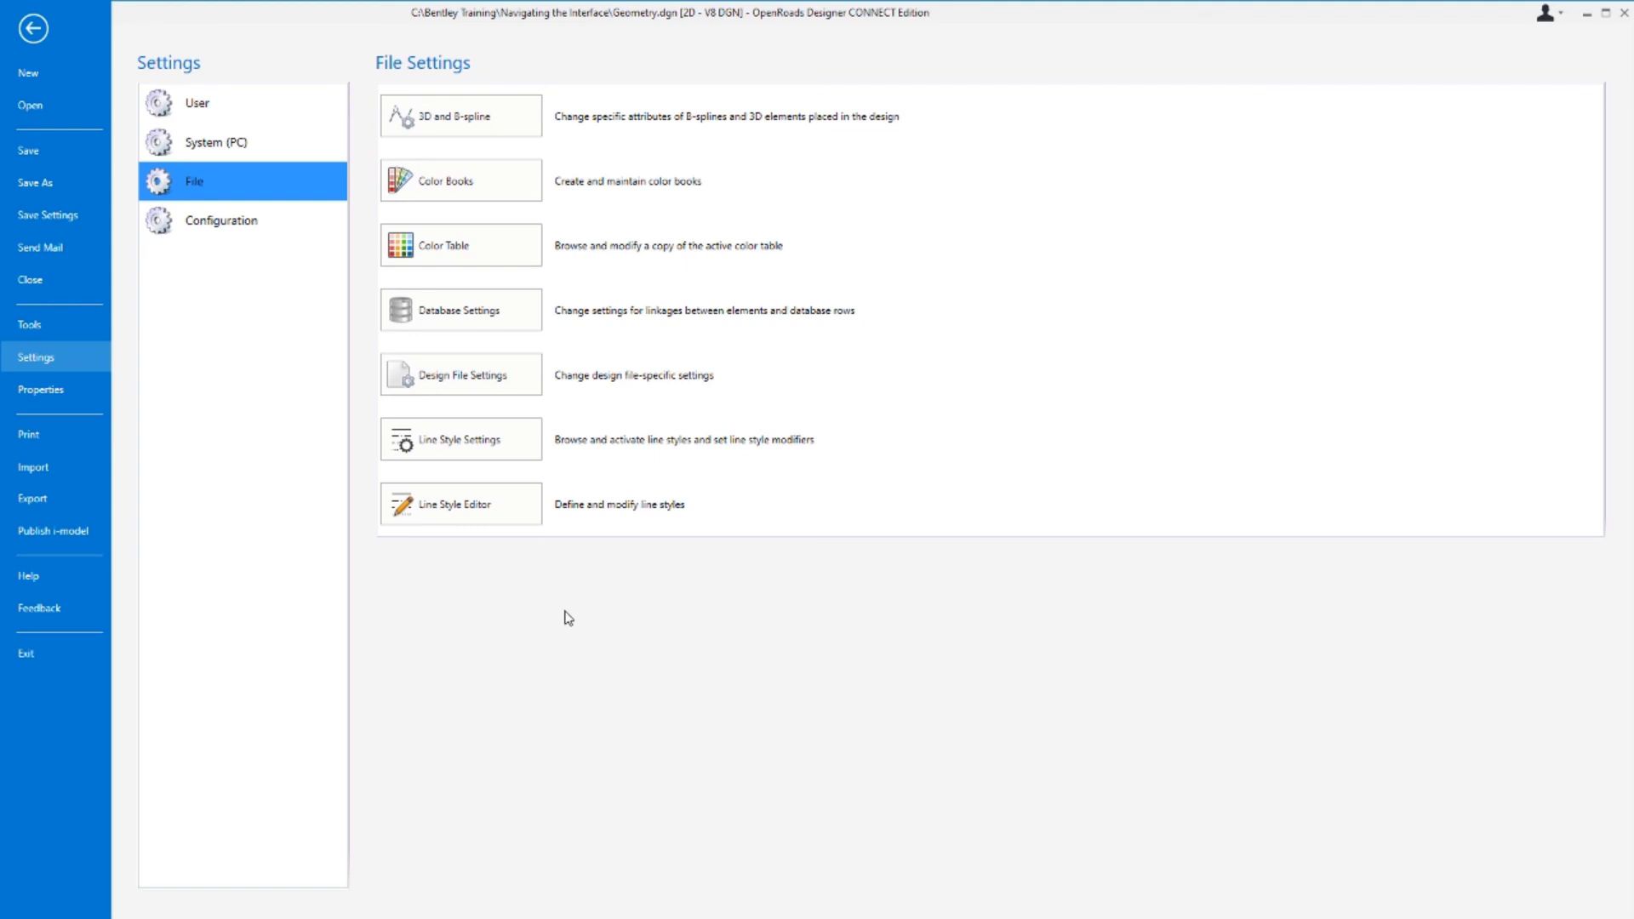
# Step: Remap Tentative to the middle mouse button in User Button Assignments and save
pyautogui.click(235, 106)
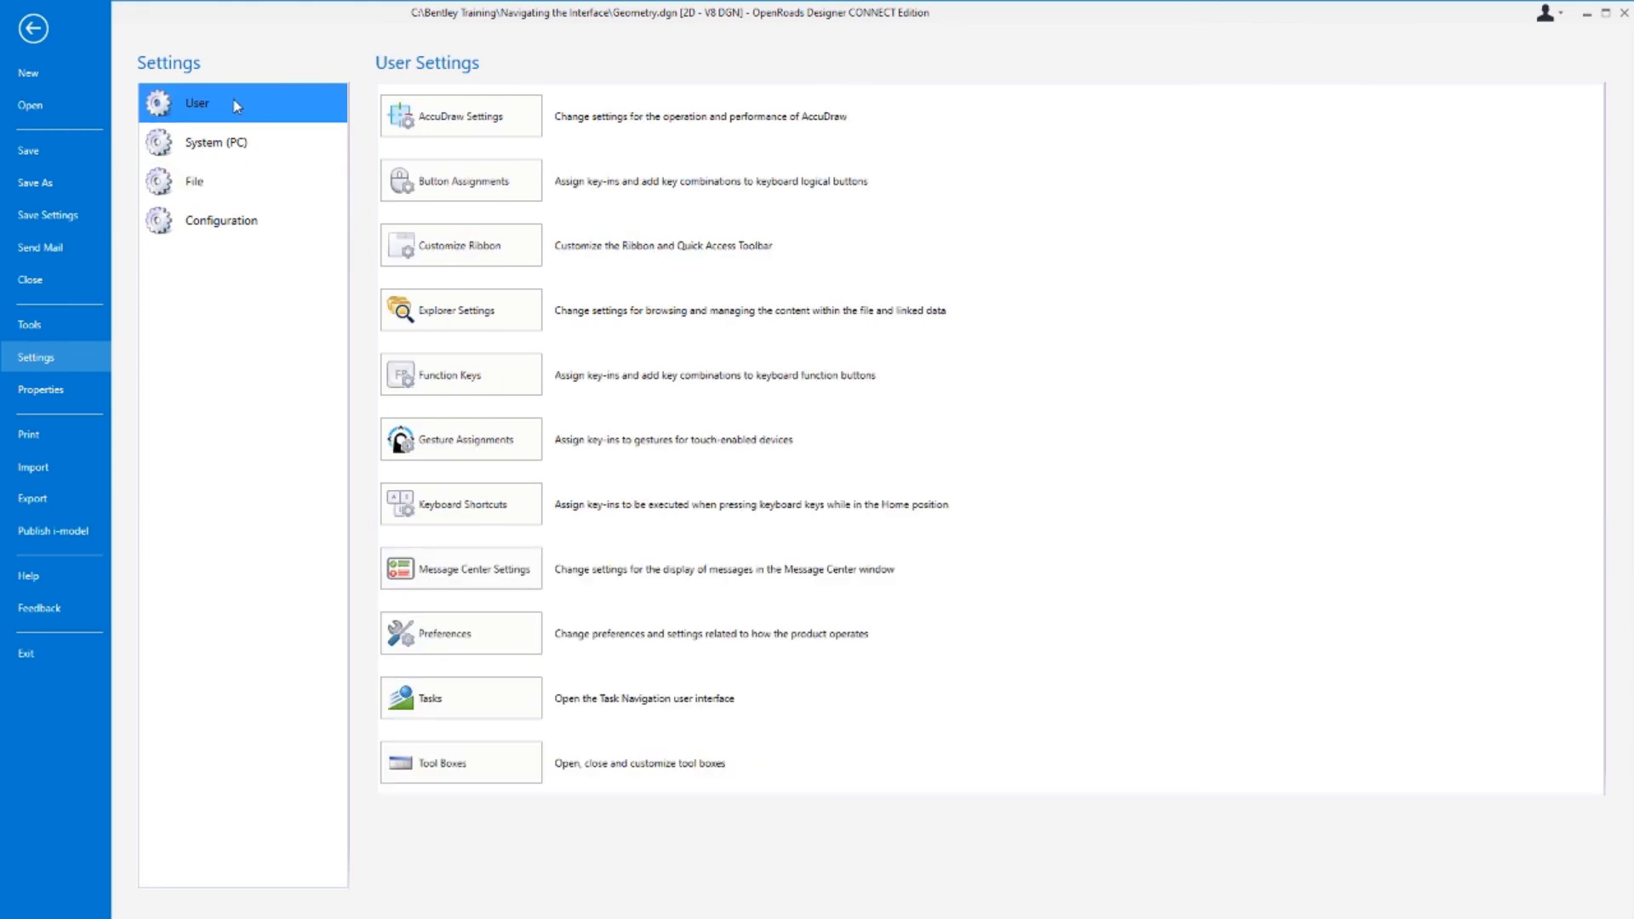
pyautogui.click(504, 194)
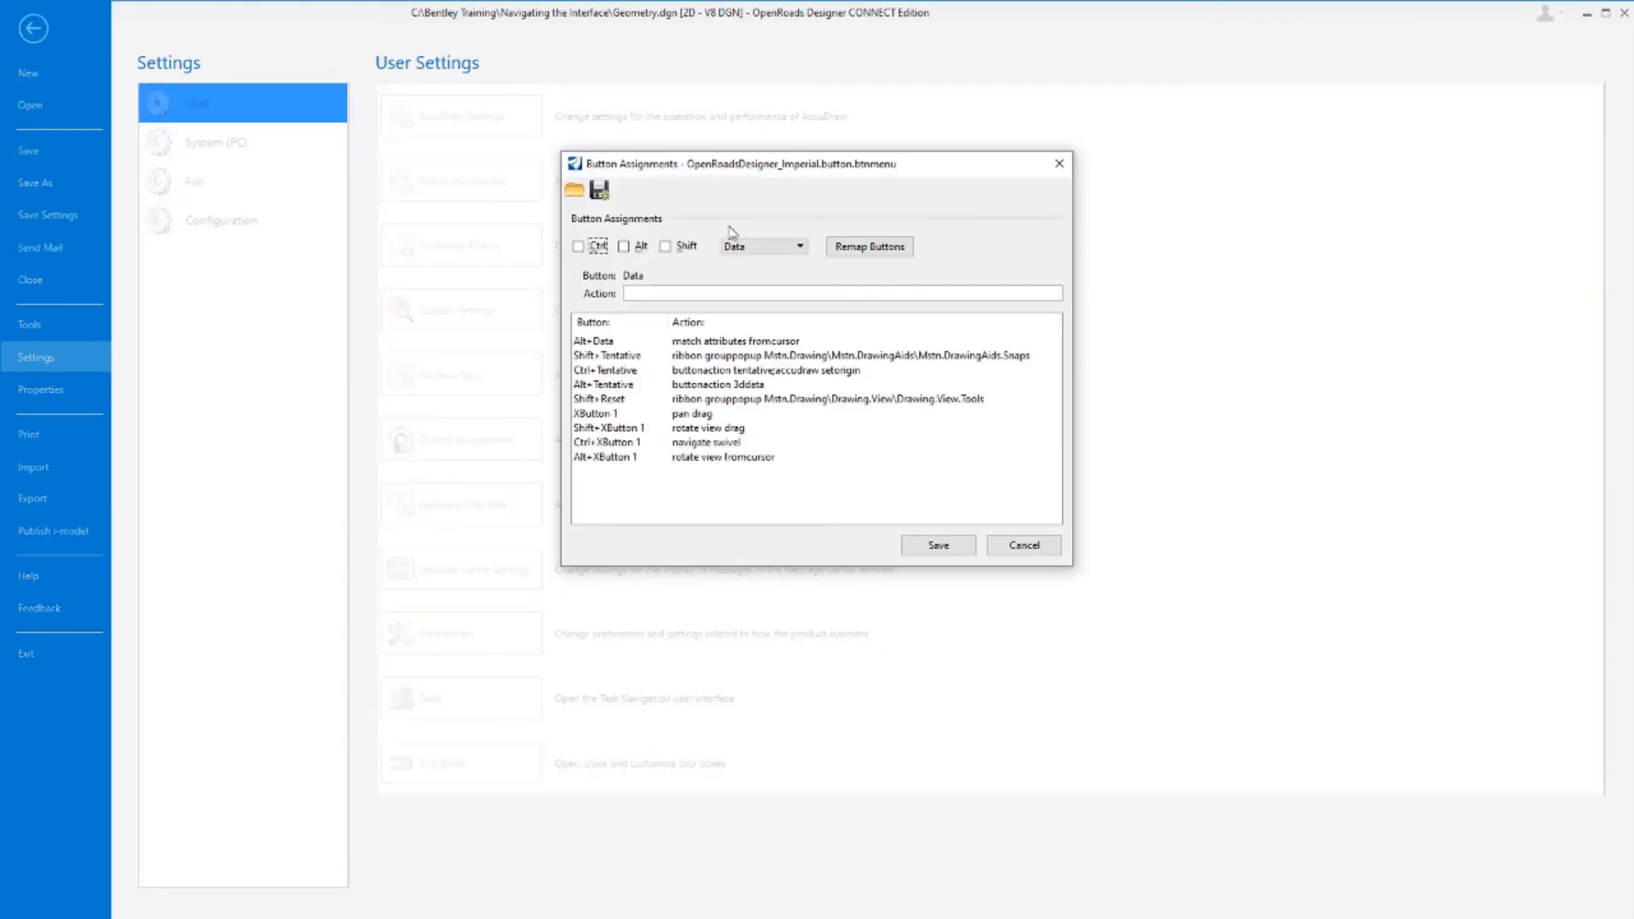
pyautogui.click(877, 254)
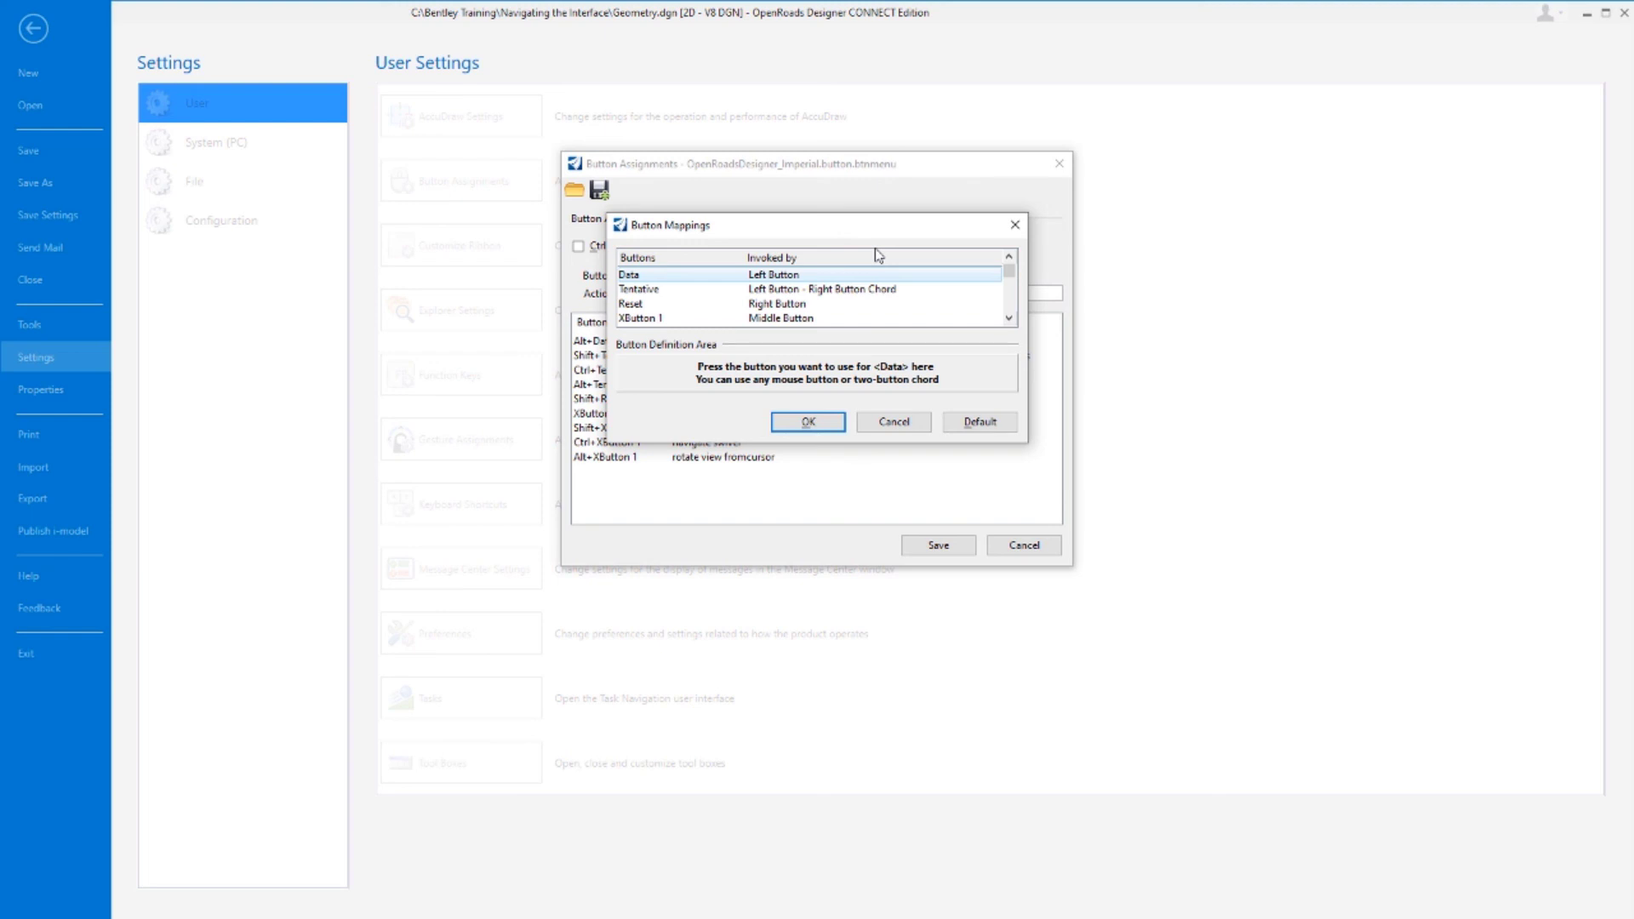
pyautogui.click(709, 291)
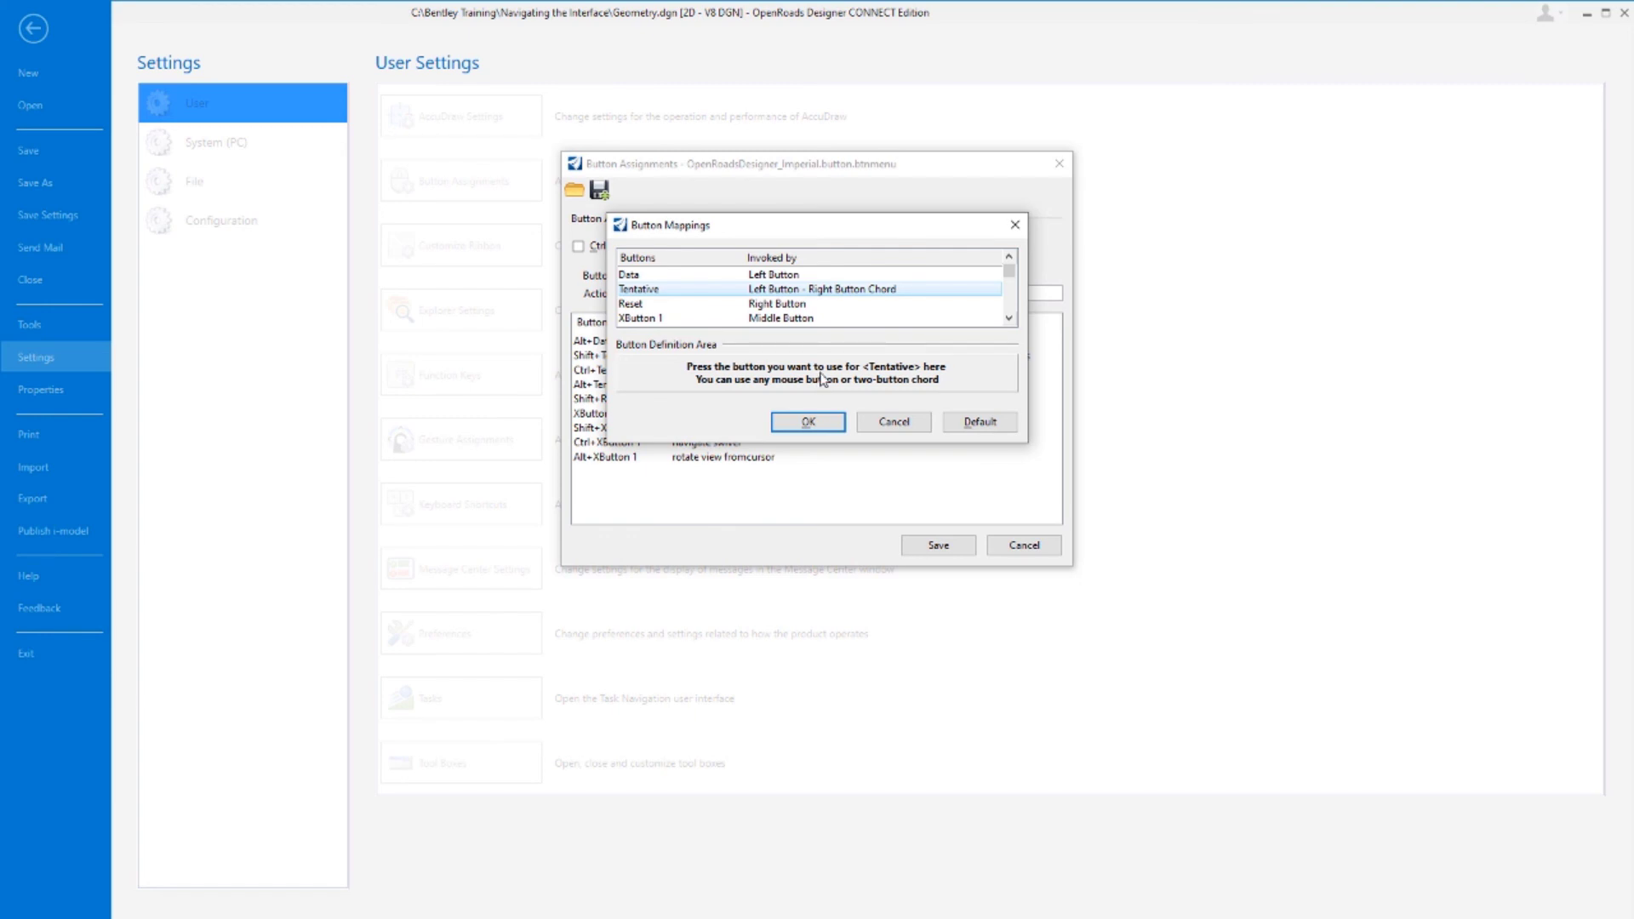
pyautogui.middleClick(823, 378)
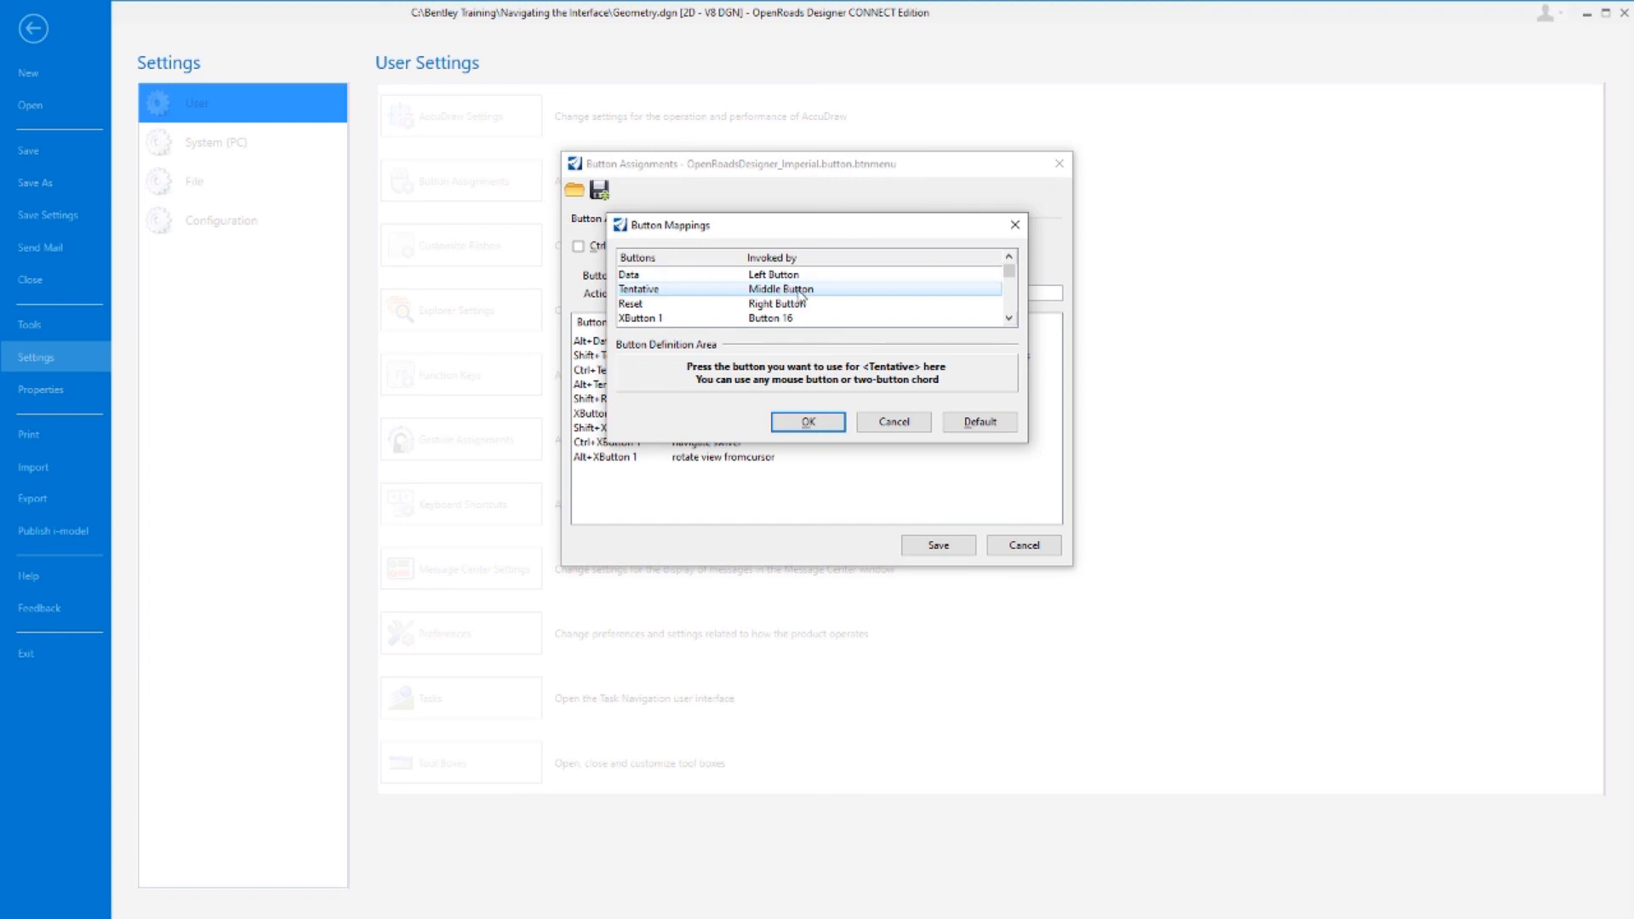
pyautogui.click(808, 422)
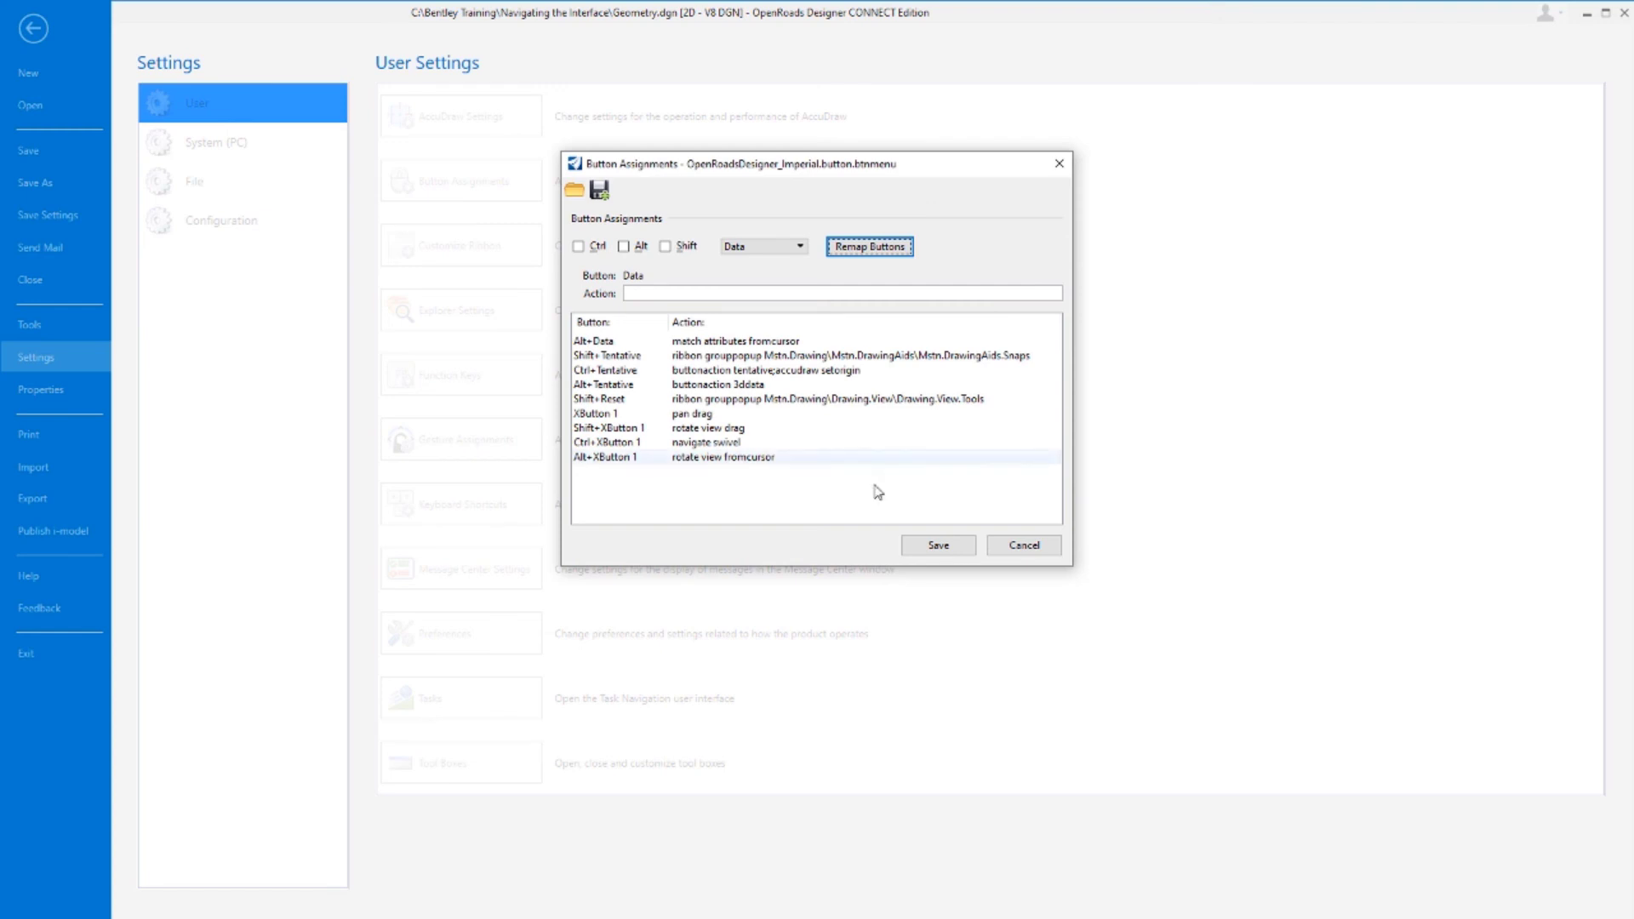
pyautogui.click(928, 554)
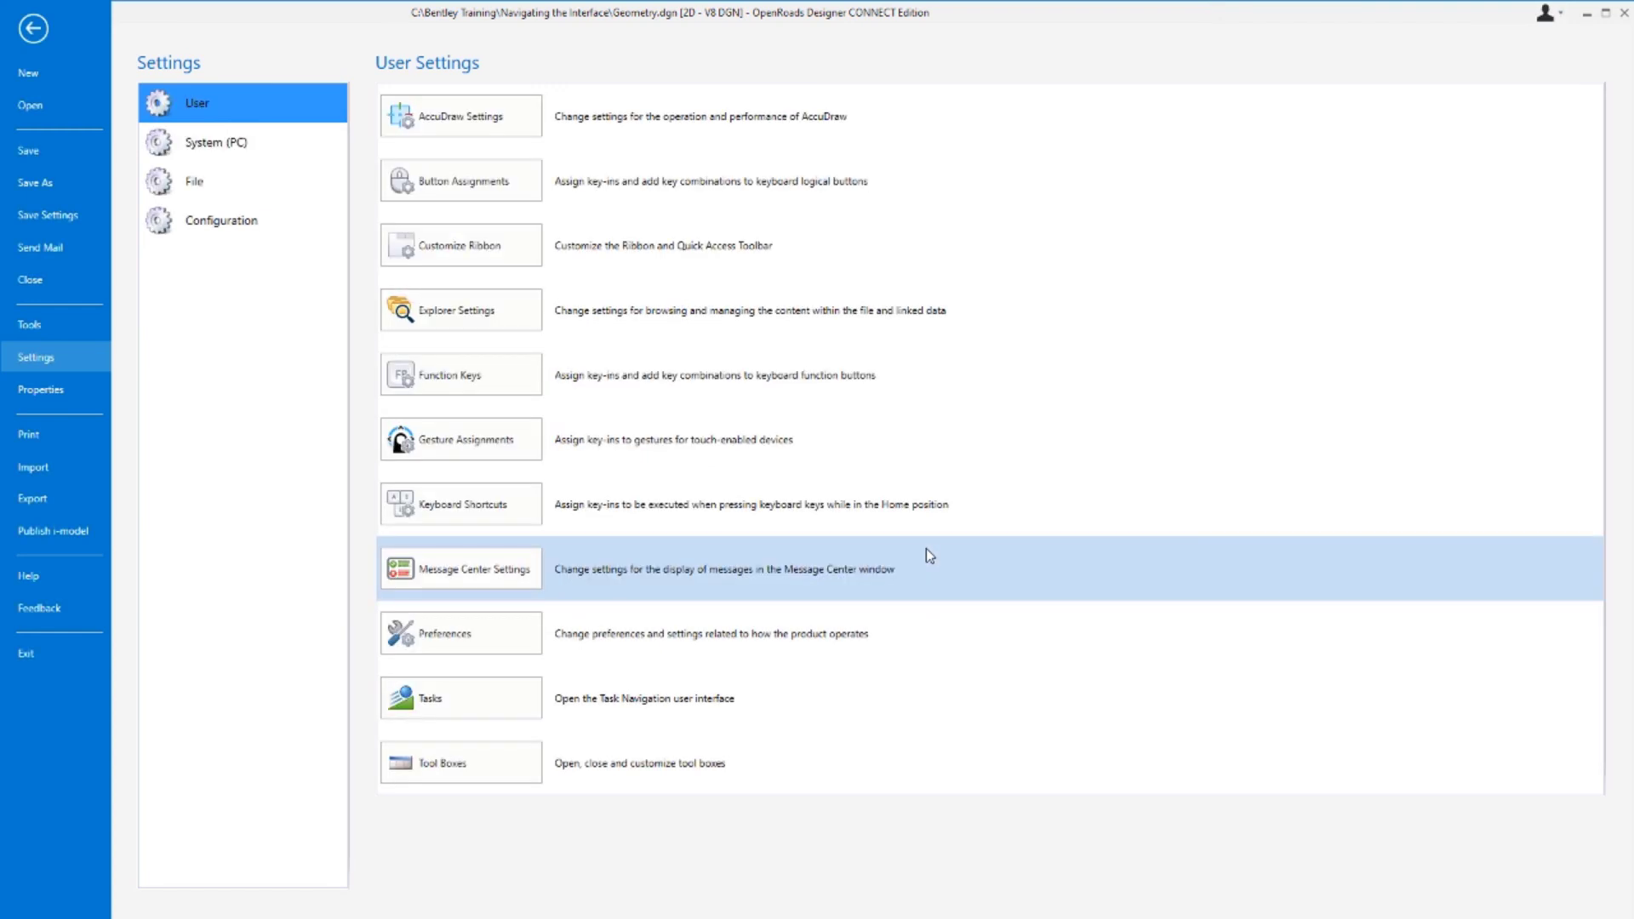
# Step: Leave the backstage and exit Arc Between Points back to Element Selection
pyautogui.click(32, 32)
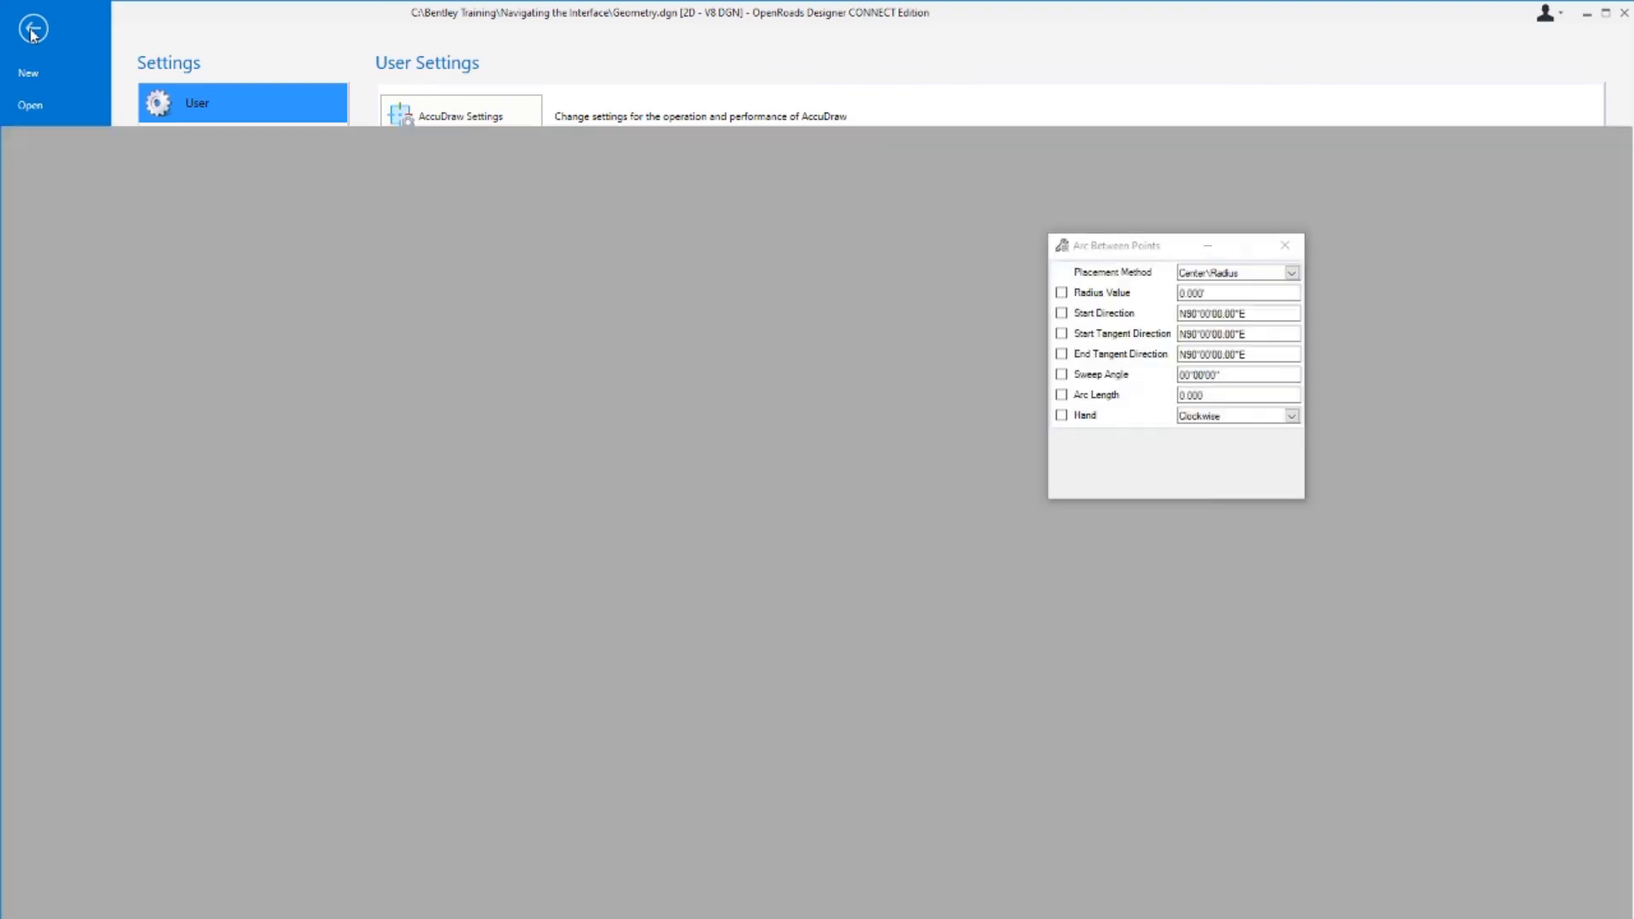
pyautogui.press('Escape')
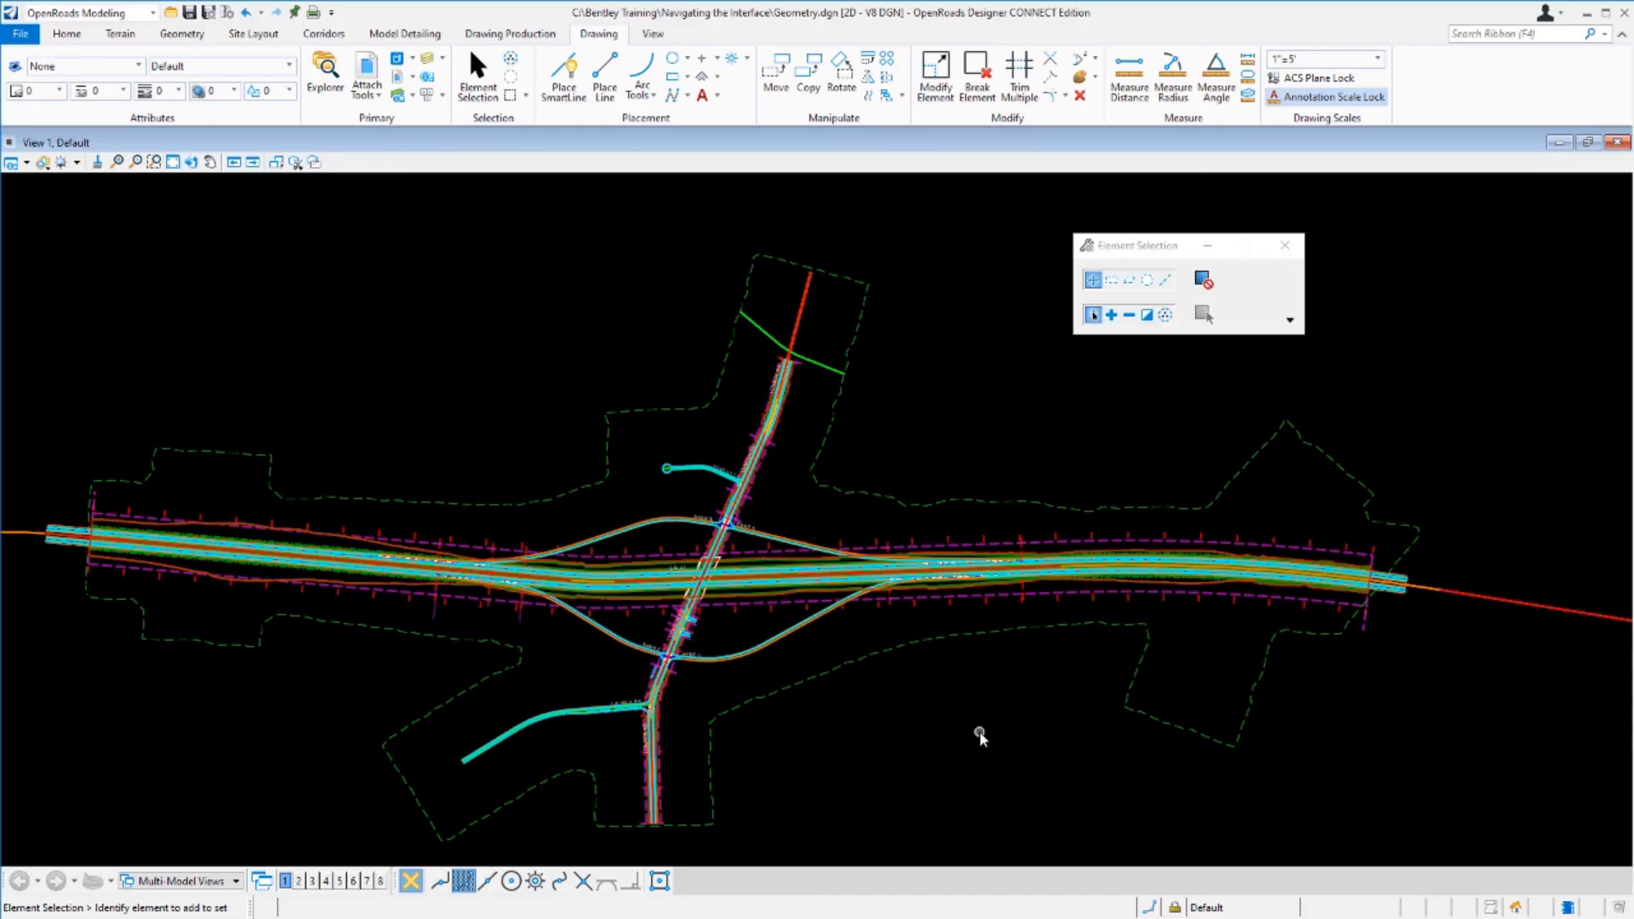